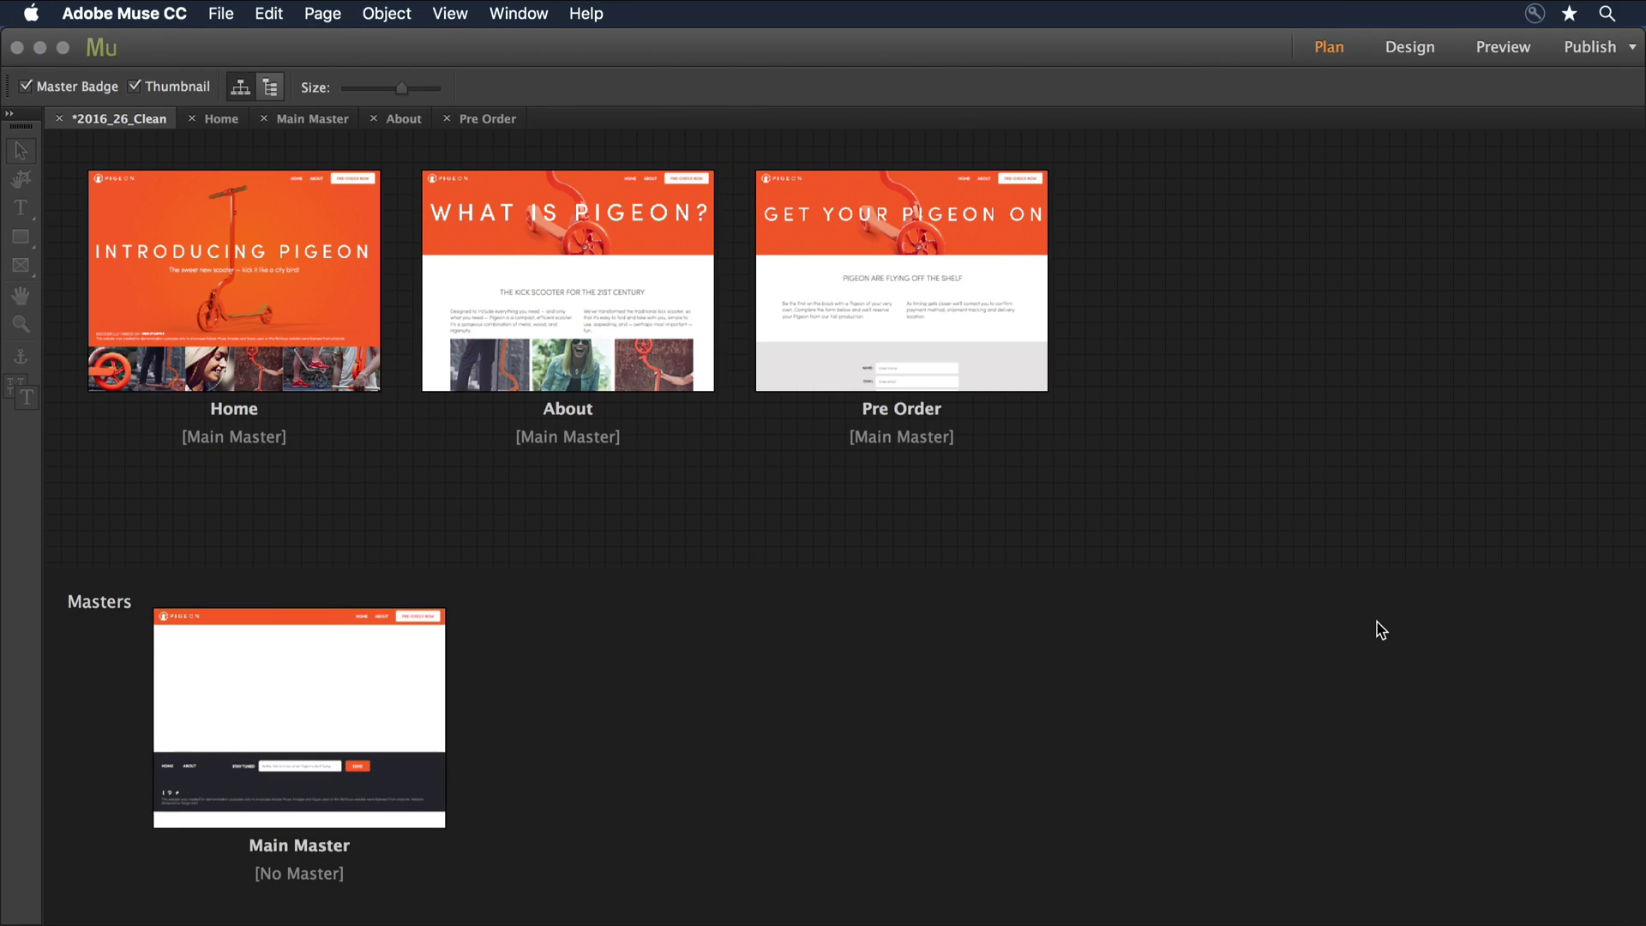
- Switch to Google Chrome showing the live Pigeon home page at kickapigeon.com
key("super+Tab")
key("super+Tab")
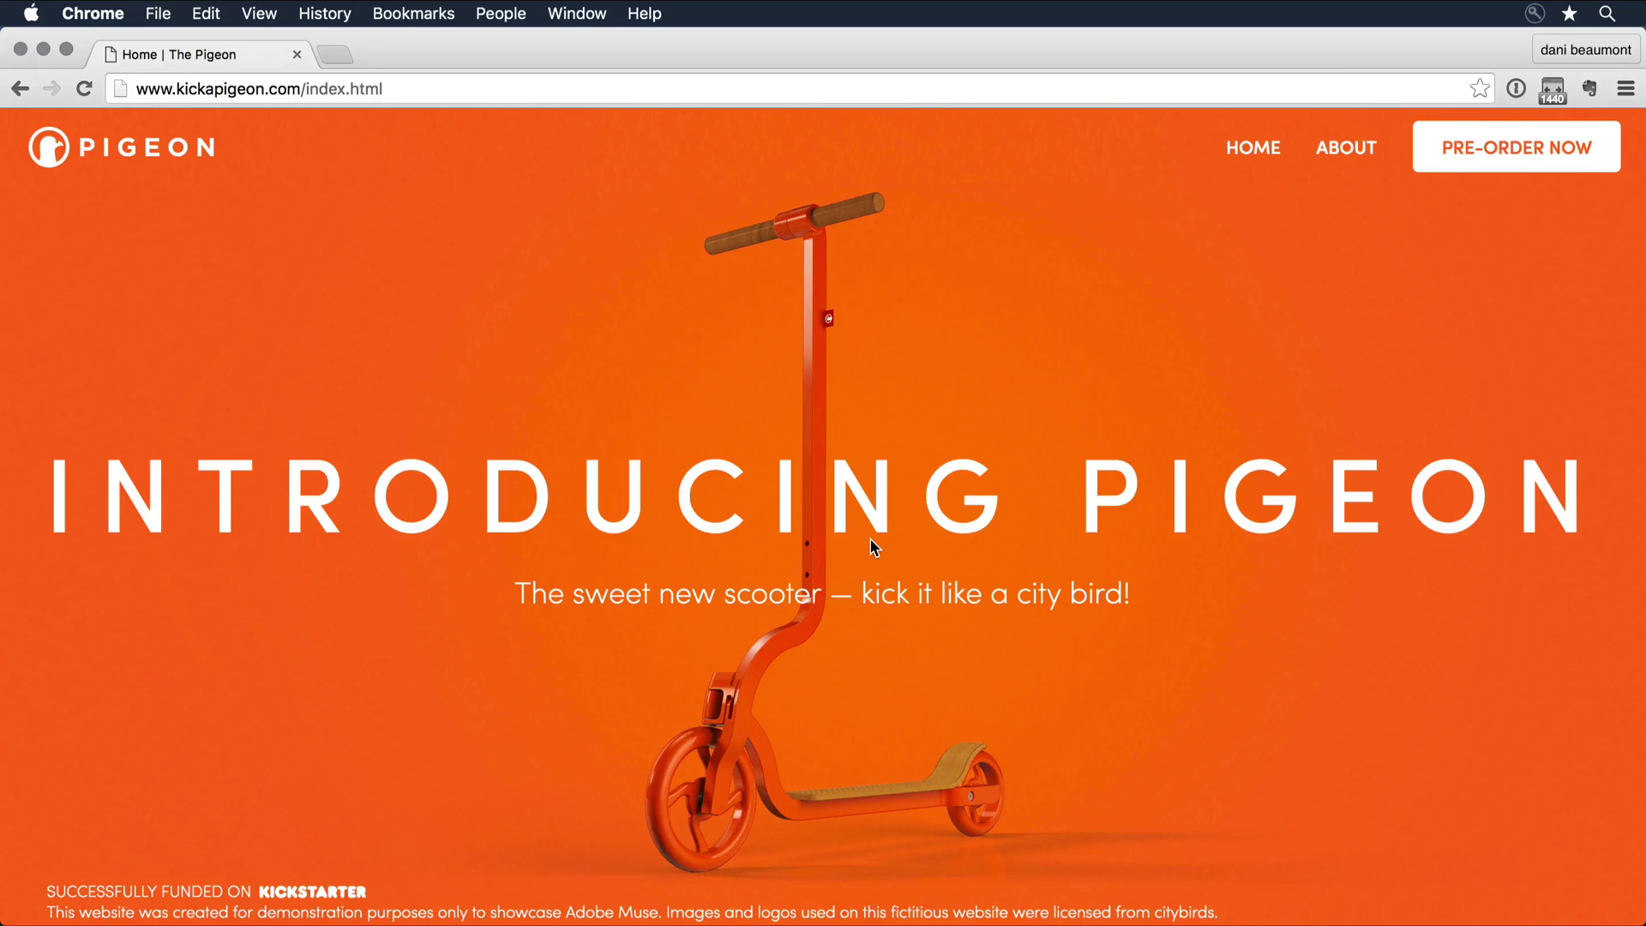
- In a new tab, go to inbrowserediting.adobe.com and enter kickapigeon.com as the site
left_click(335, 53)
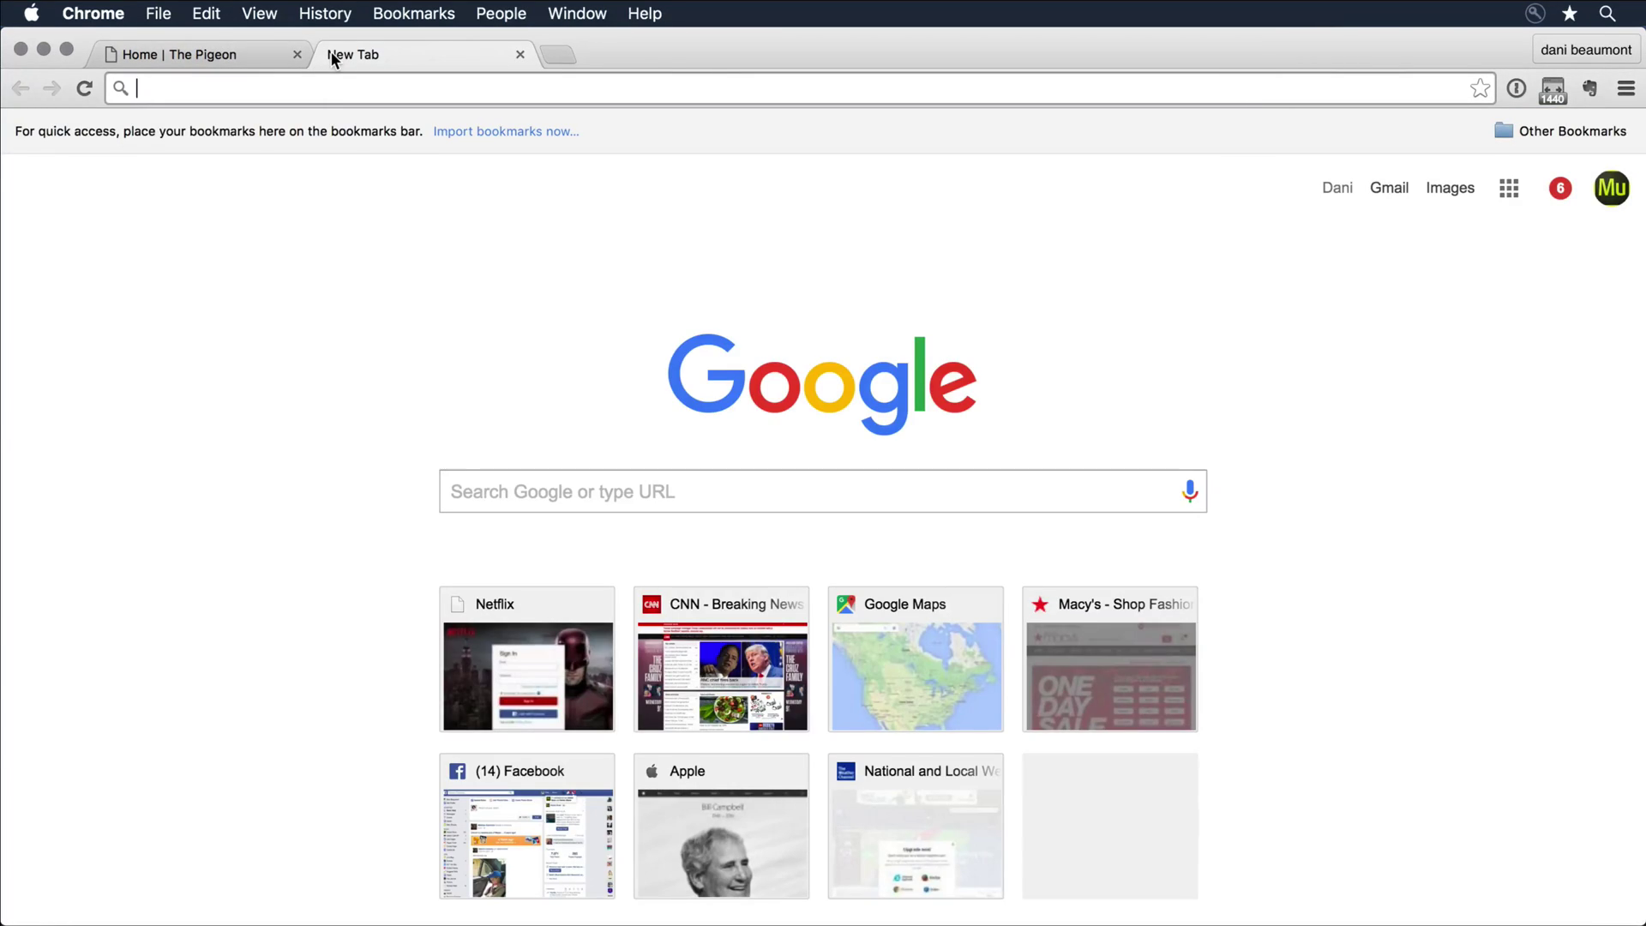
type("inbrowserediting.adobe.com")
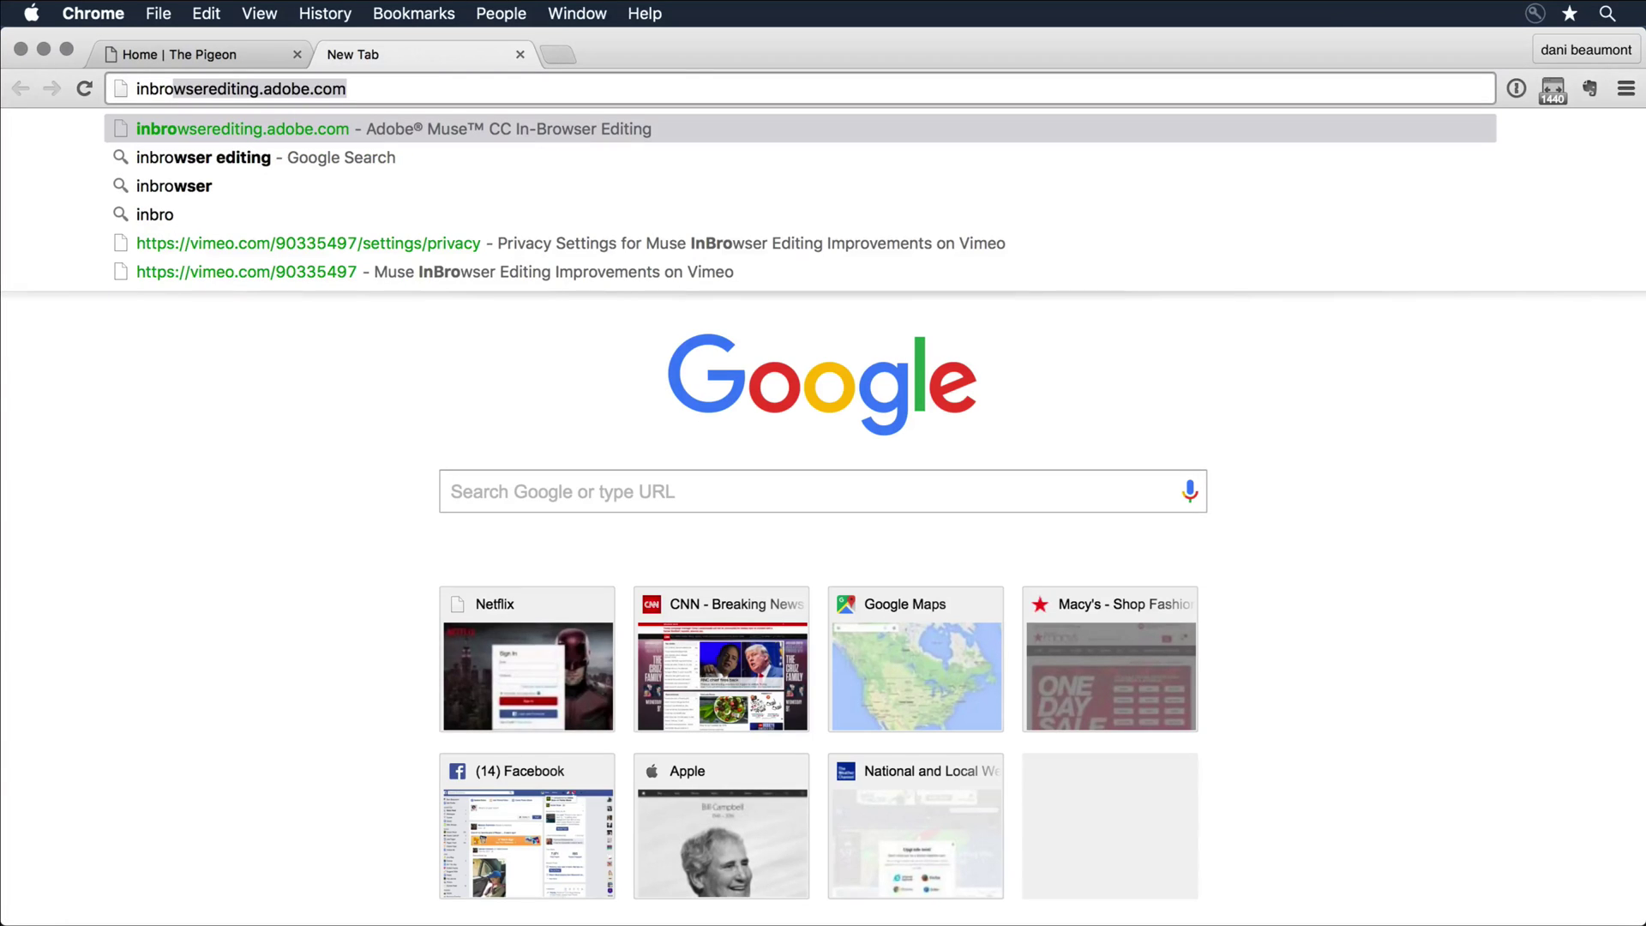
key("Return")
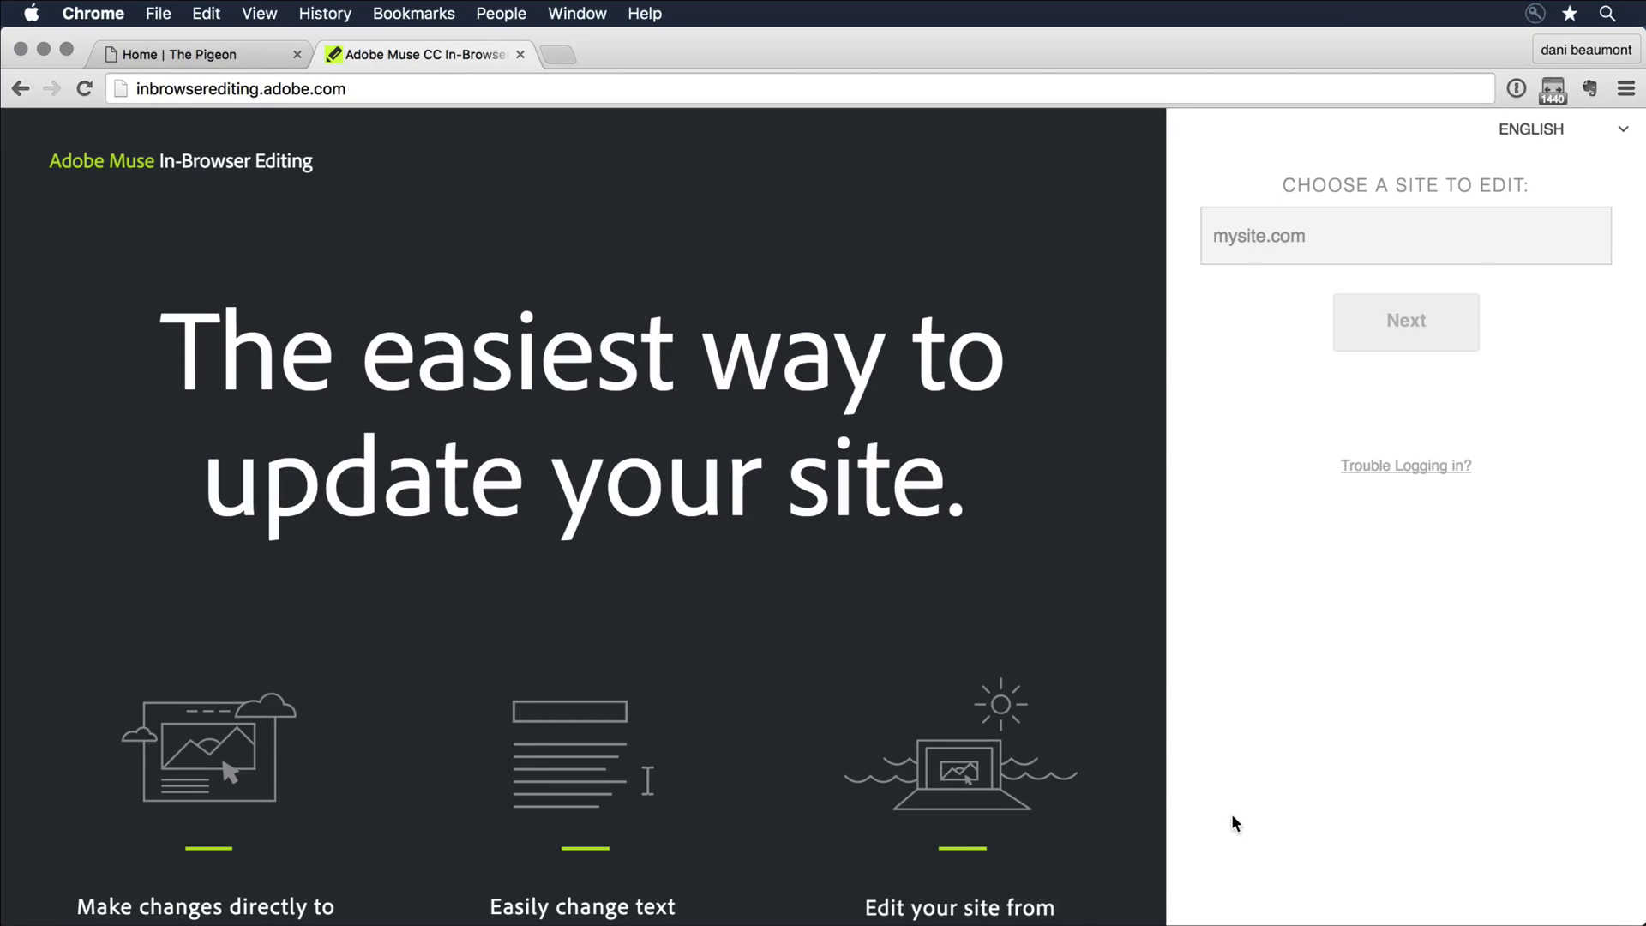
left_click(1350, 239)
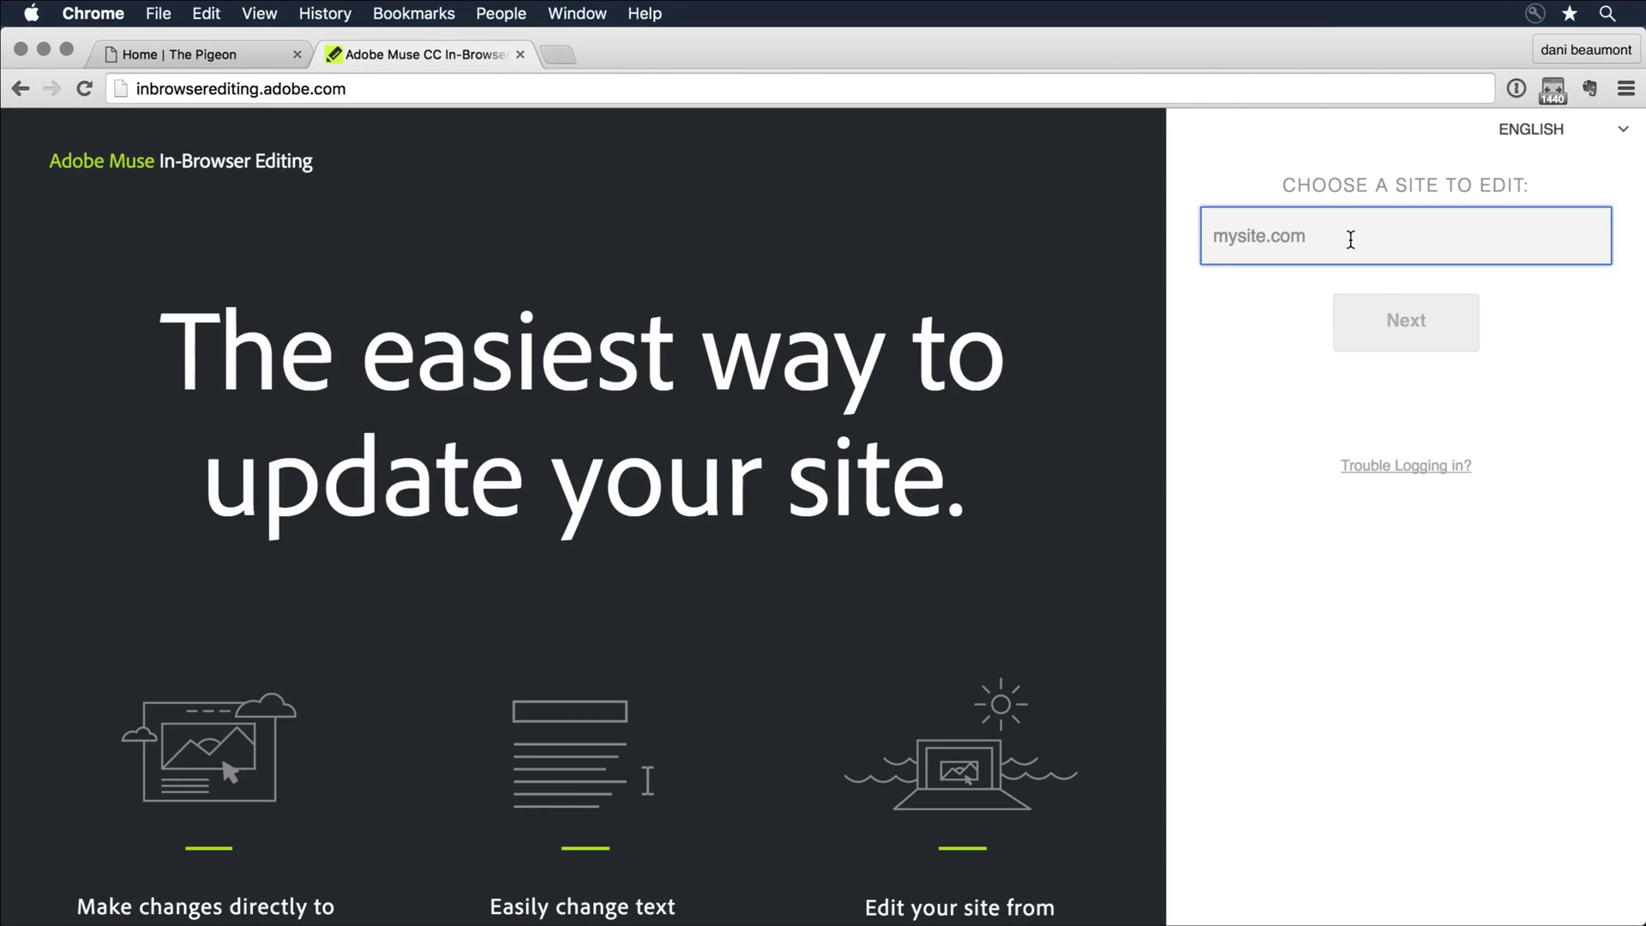
type("kicka")
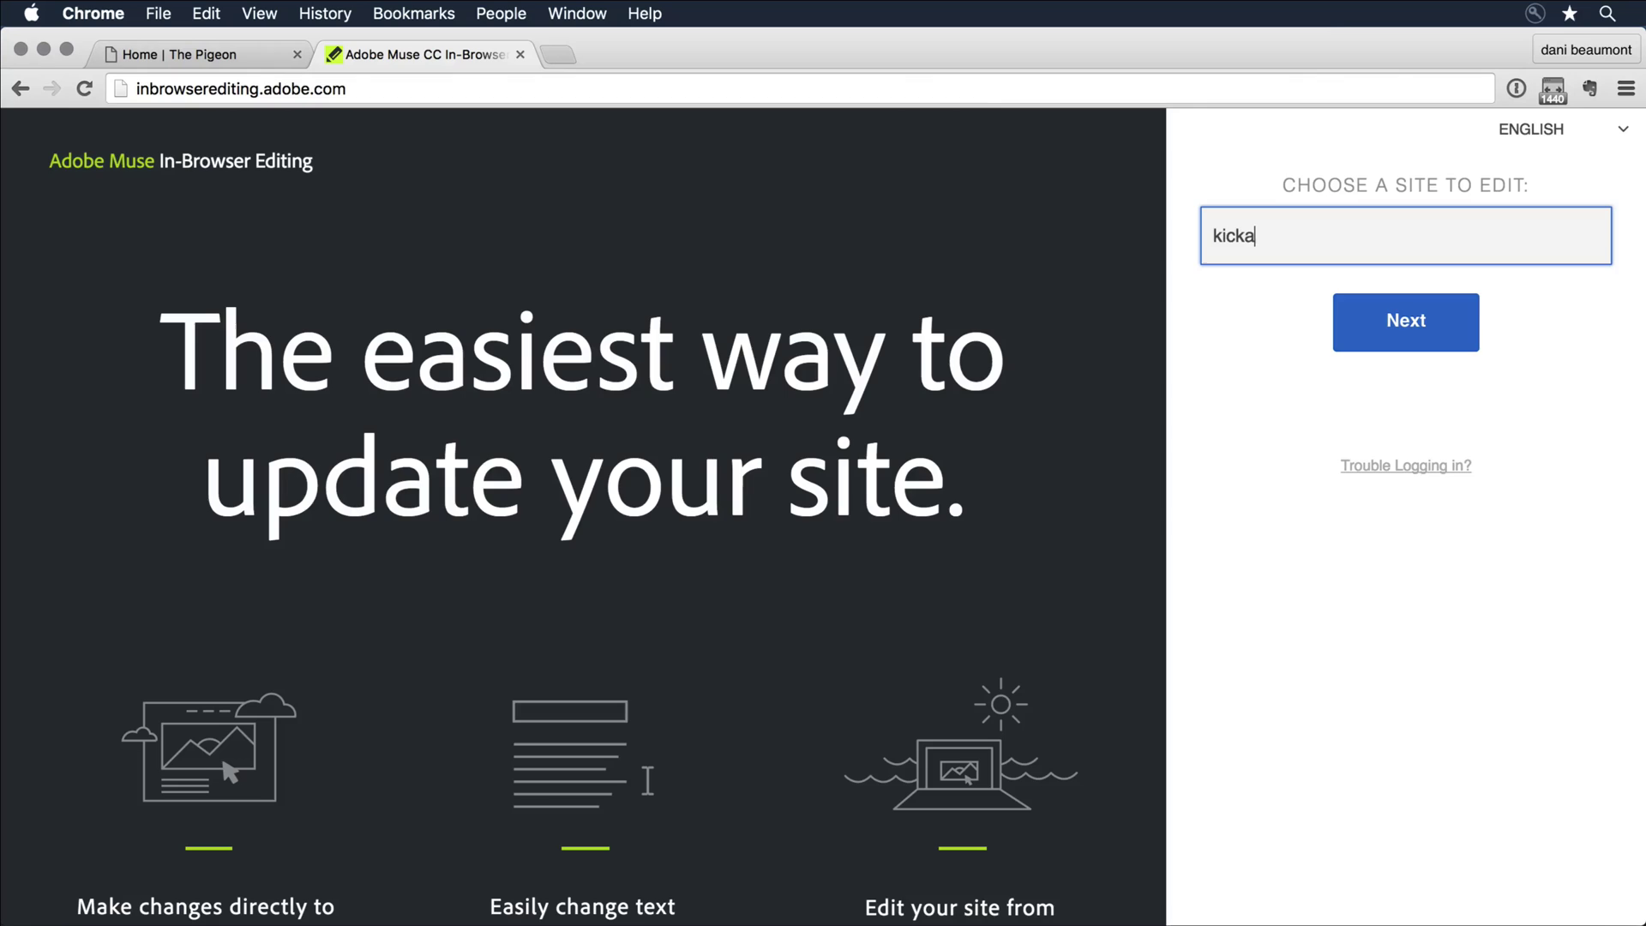
type("pigeon.com")
key("Return")
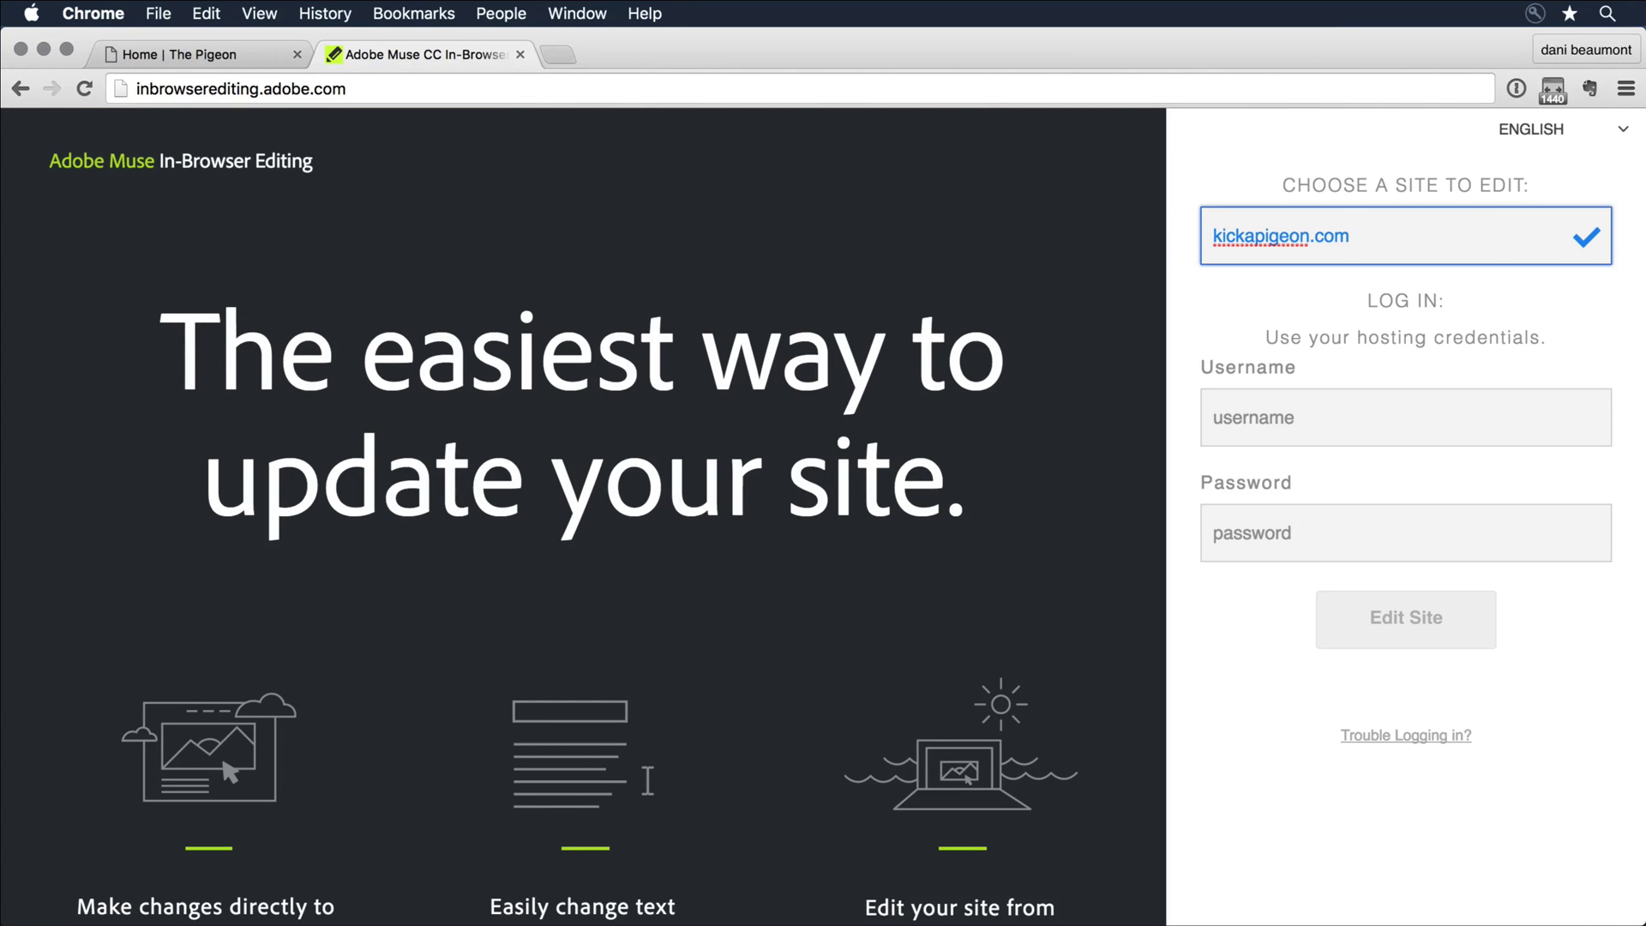
- Log in with the hosting username and password and choose Edit Site
left_click(1406, 418)
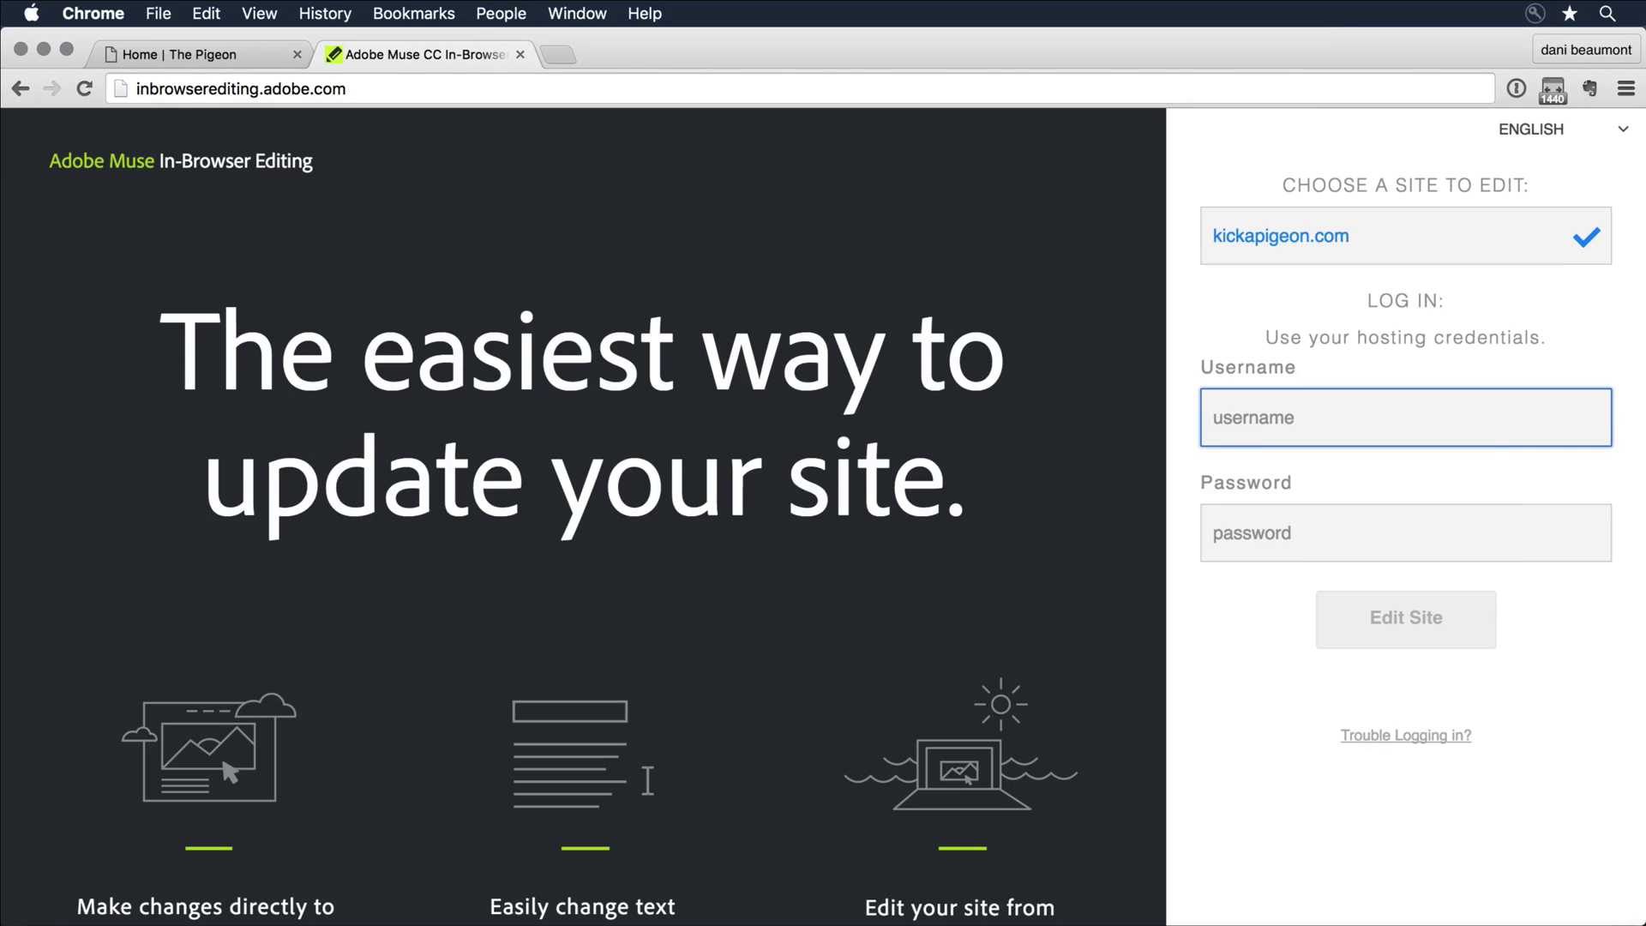
type("pigeon_owner")
key("Tab")
type("•")
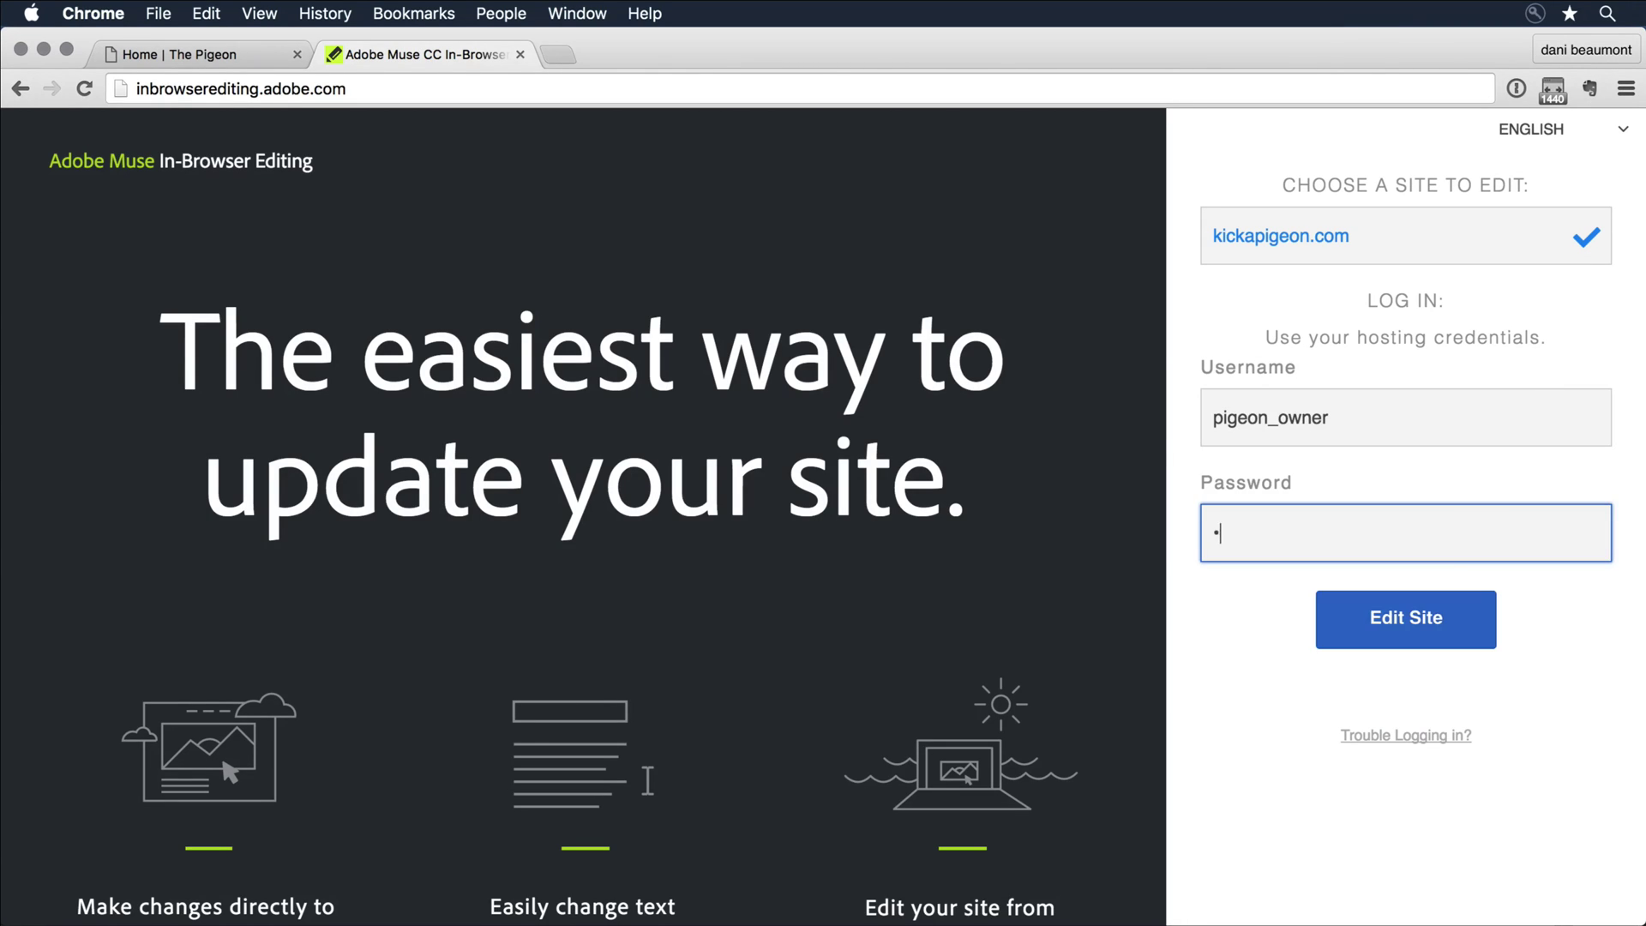
type("••••••••")
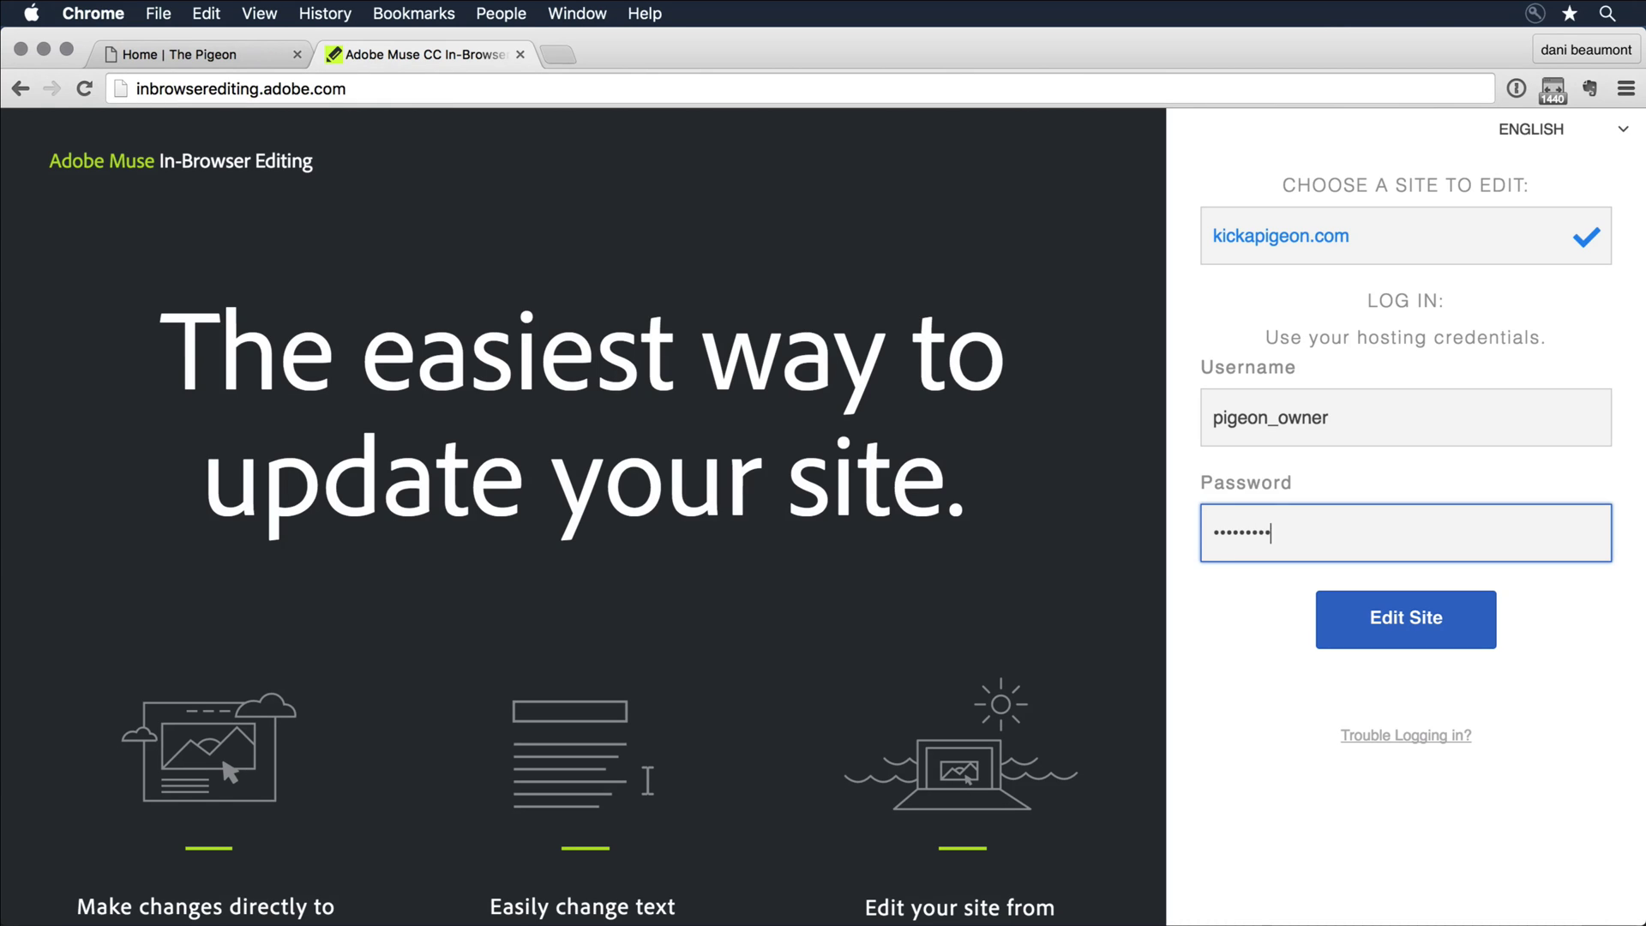
left_click(1449, 623)
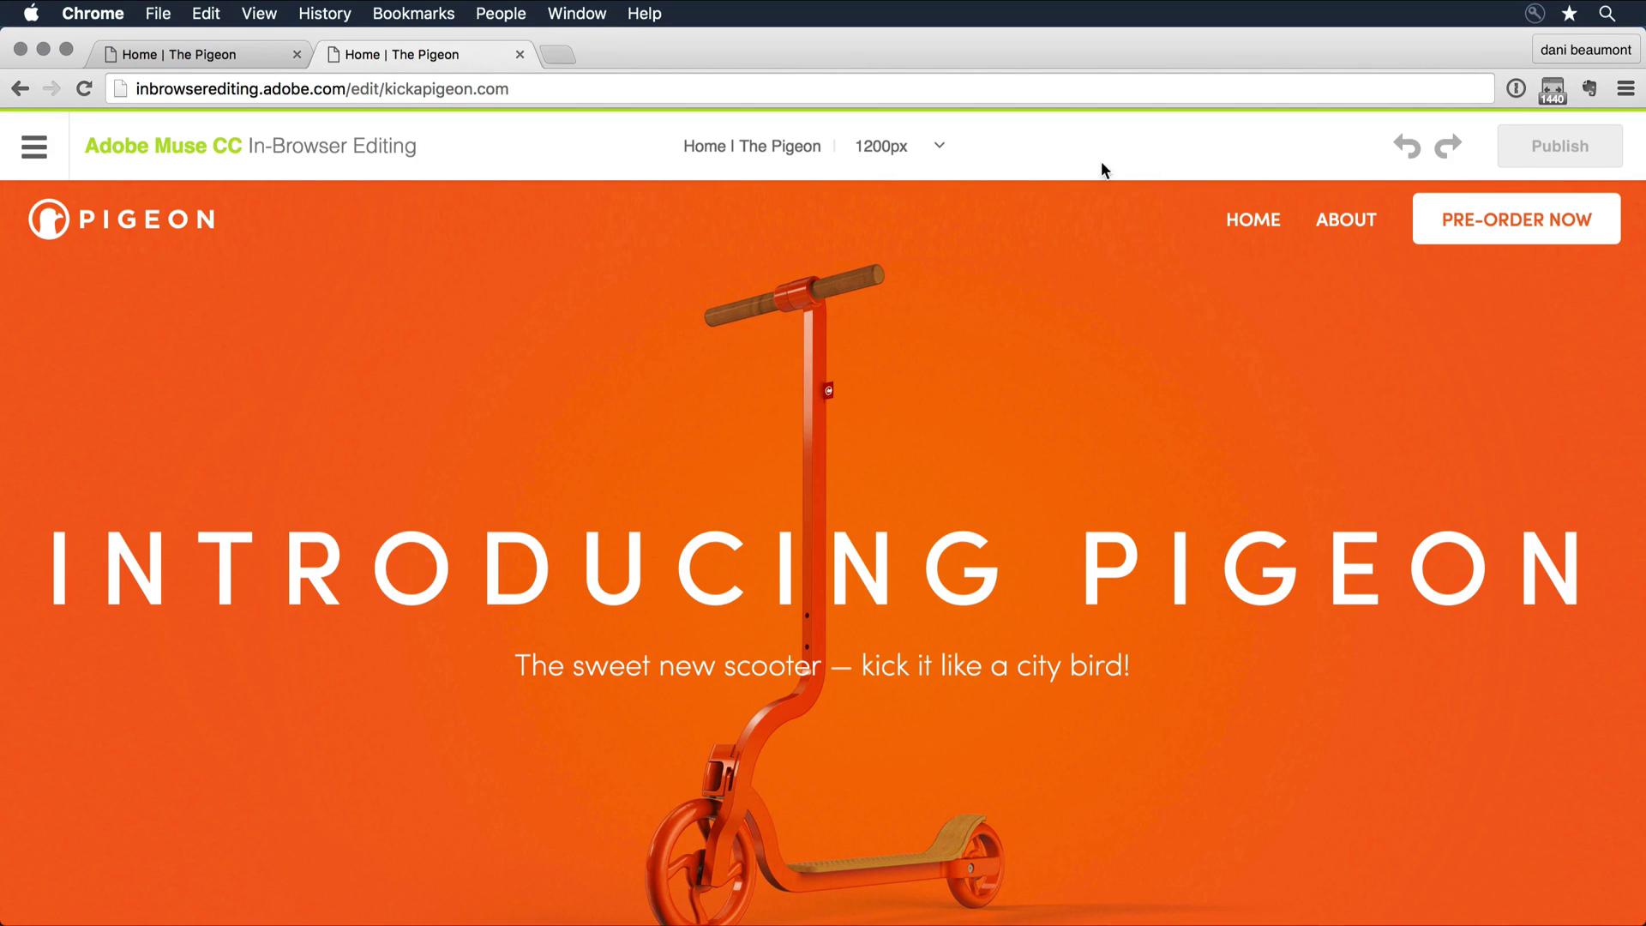
left_click(29, 159)
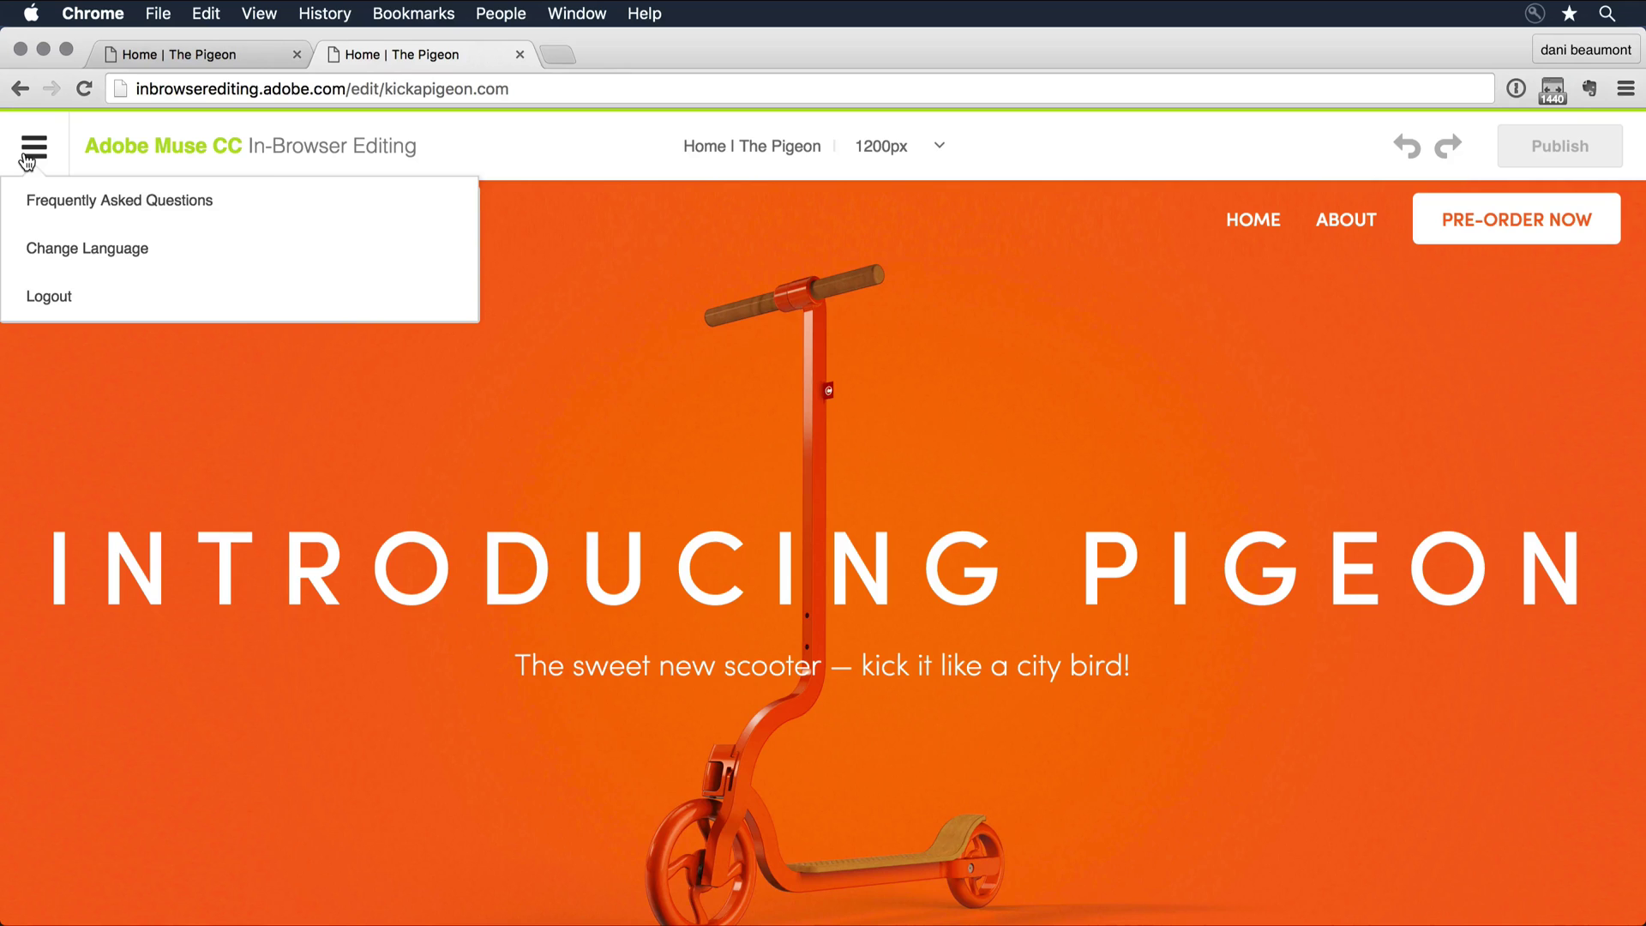
left_click(597, 168)
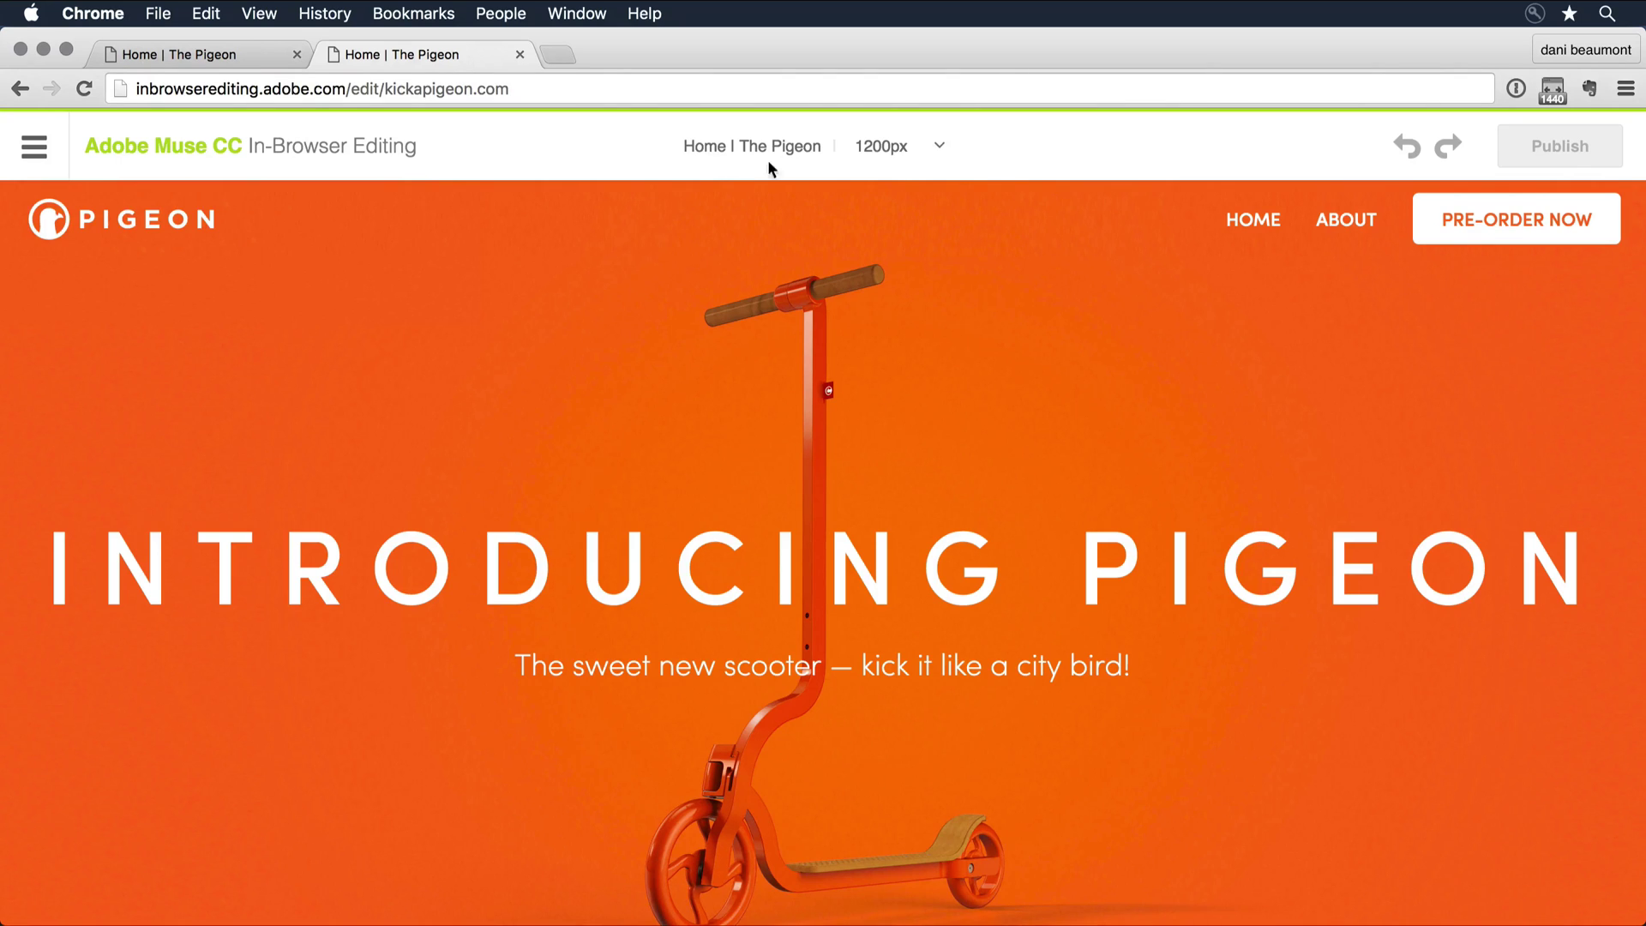
left_click(880, 147)
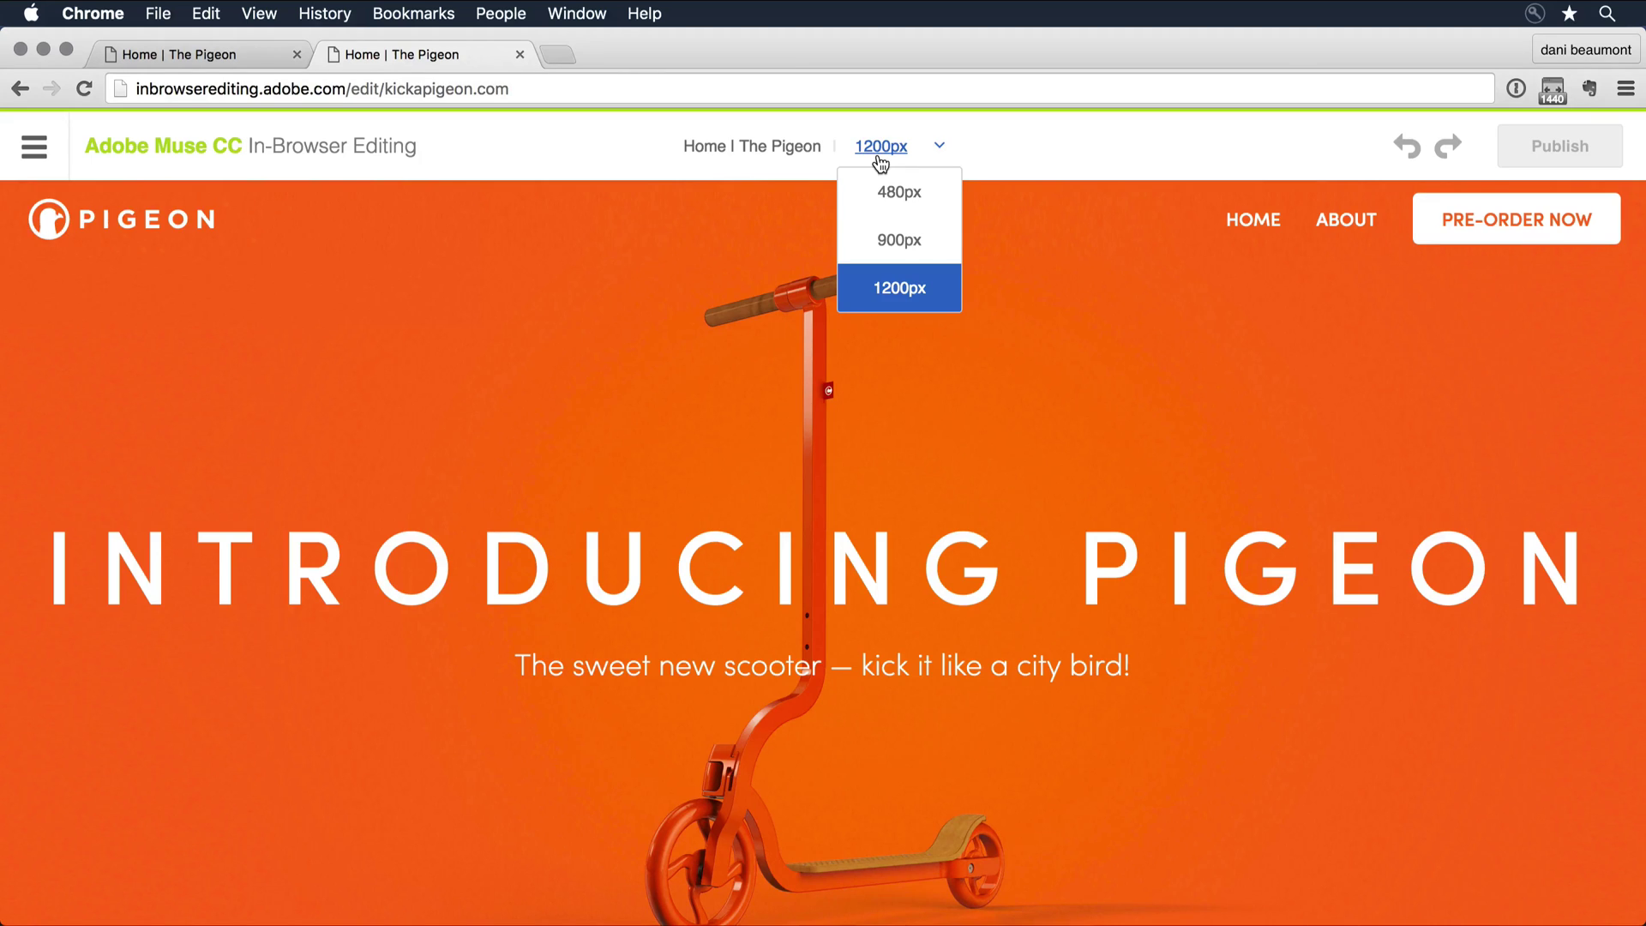
left_click(1016, 145)
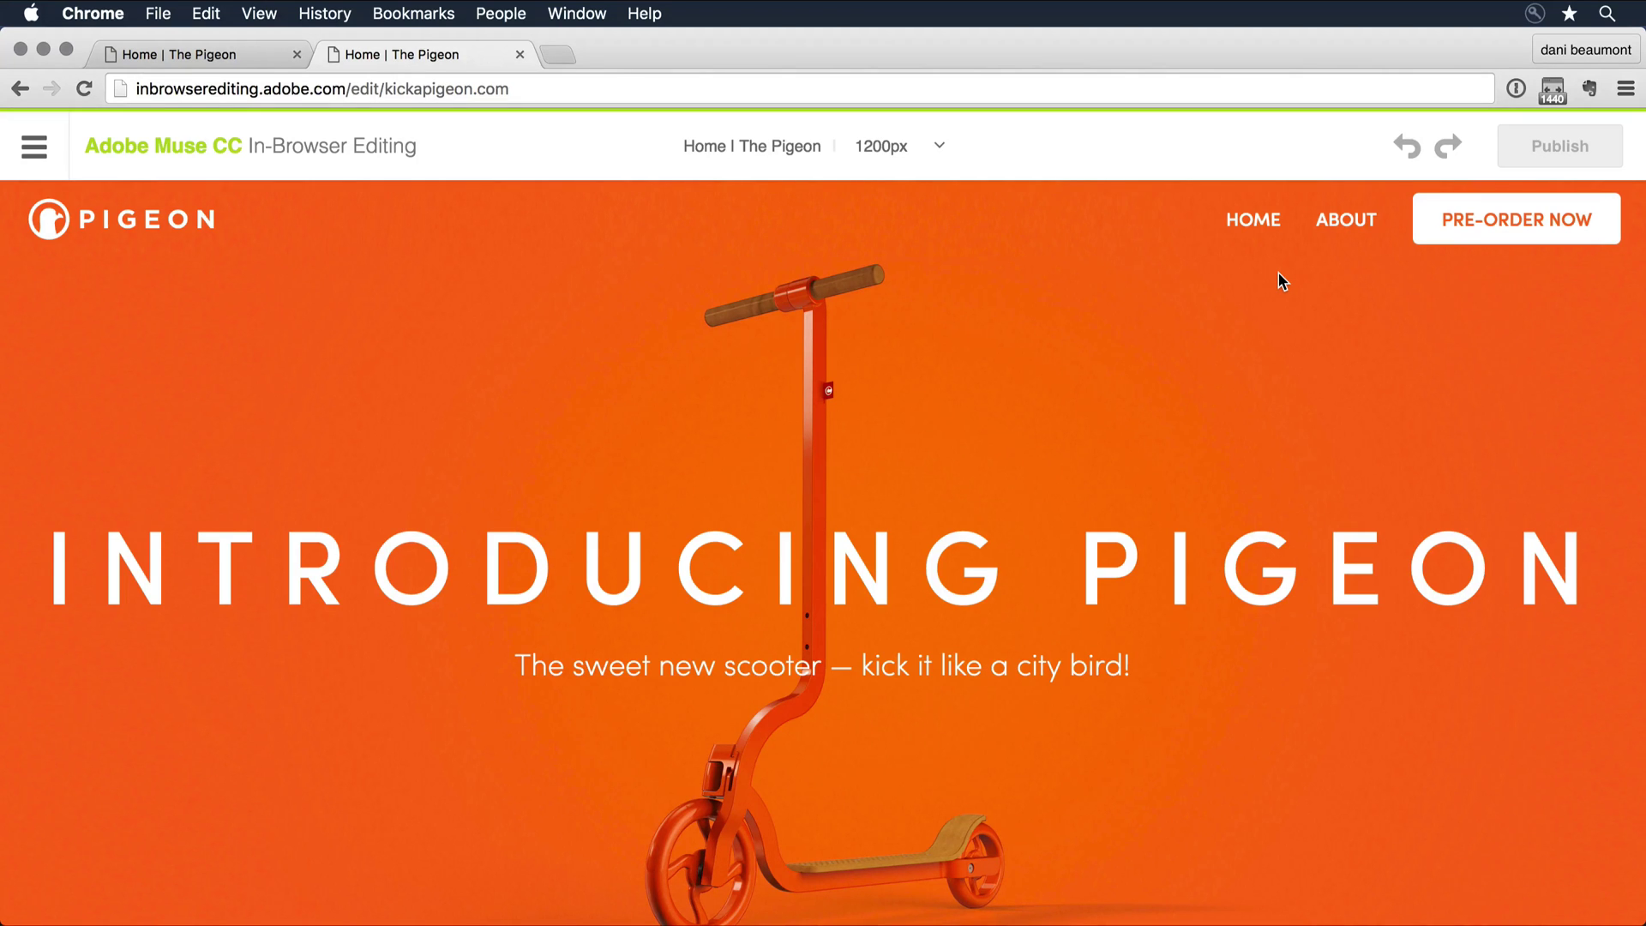
- Change 'sweet' to 'incredible' in the tagline and click outside the text box
scroll(1032, 377, "down", 3)
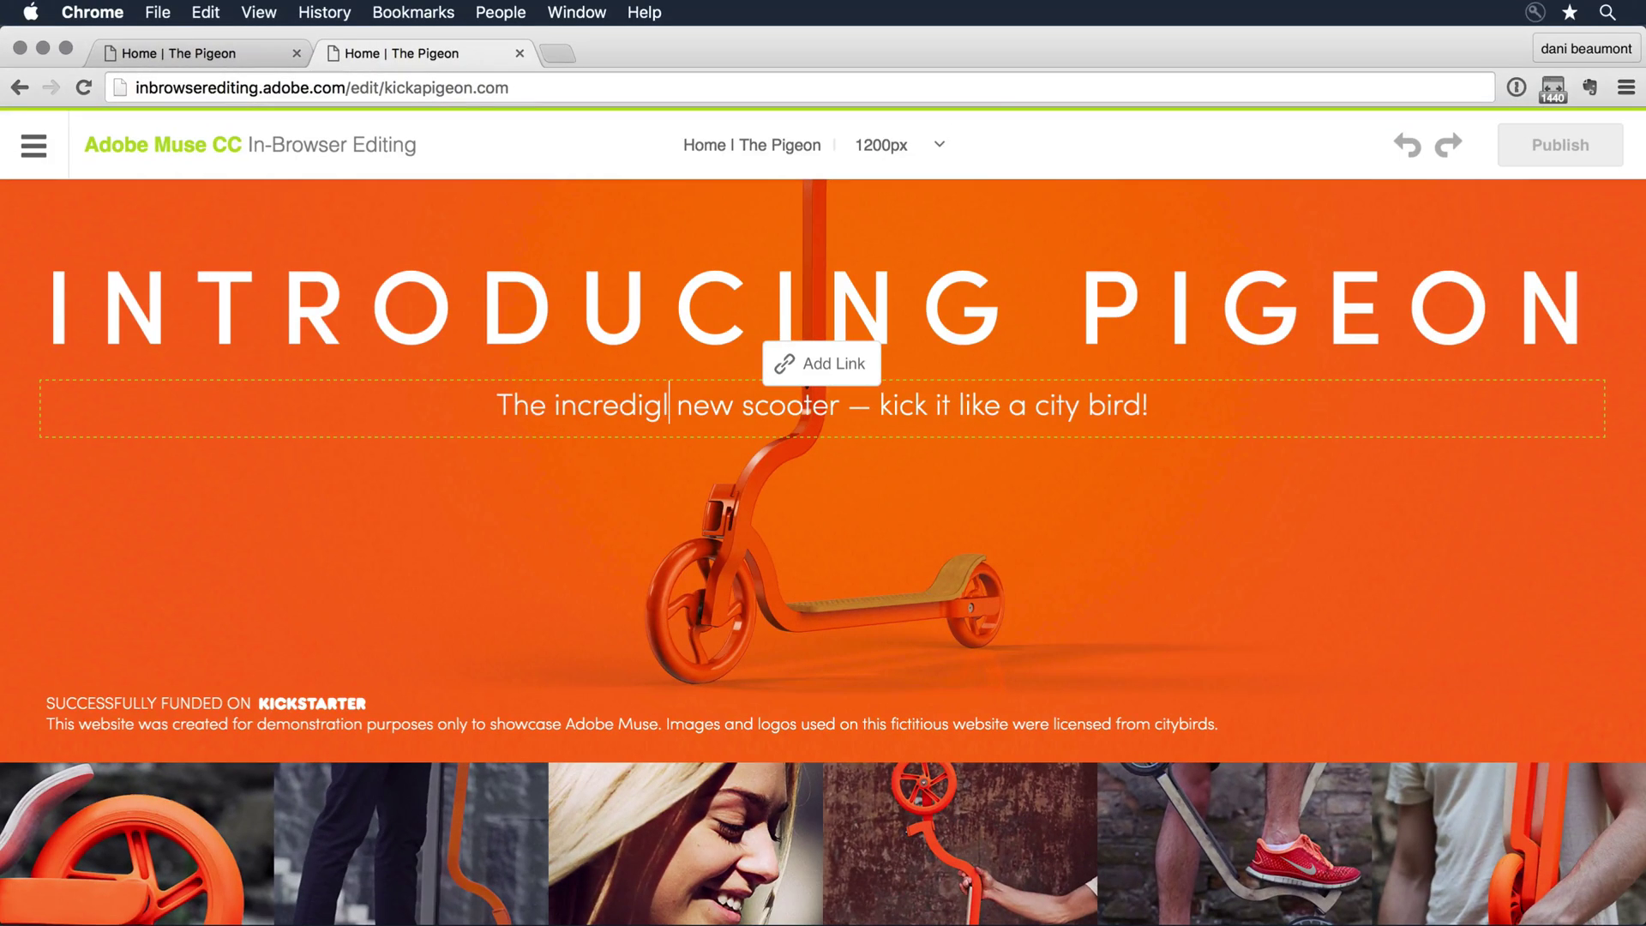
left_click(529, 513)
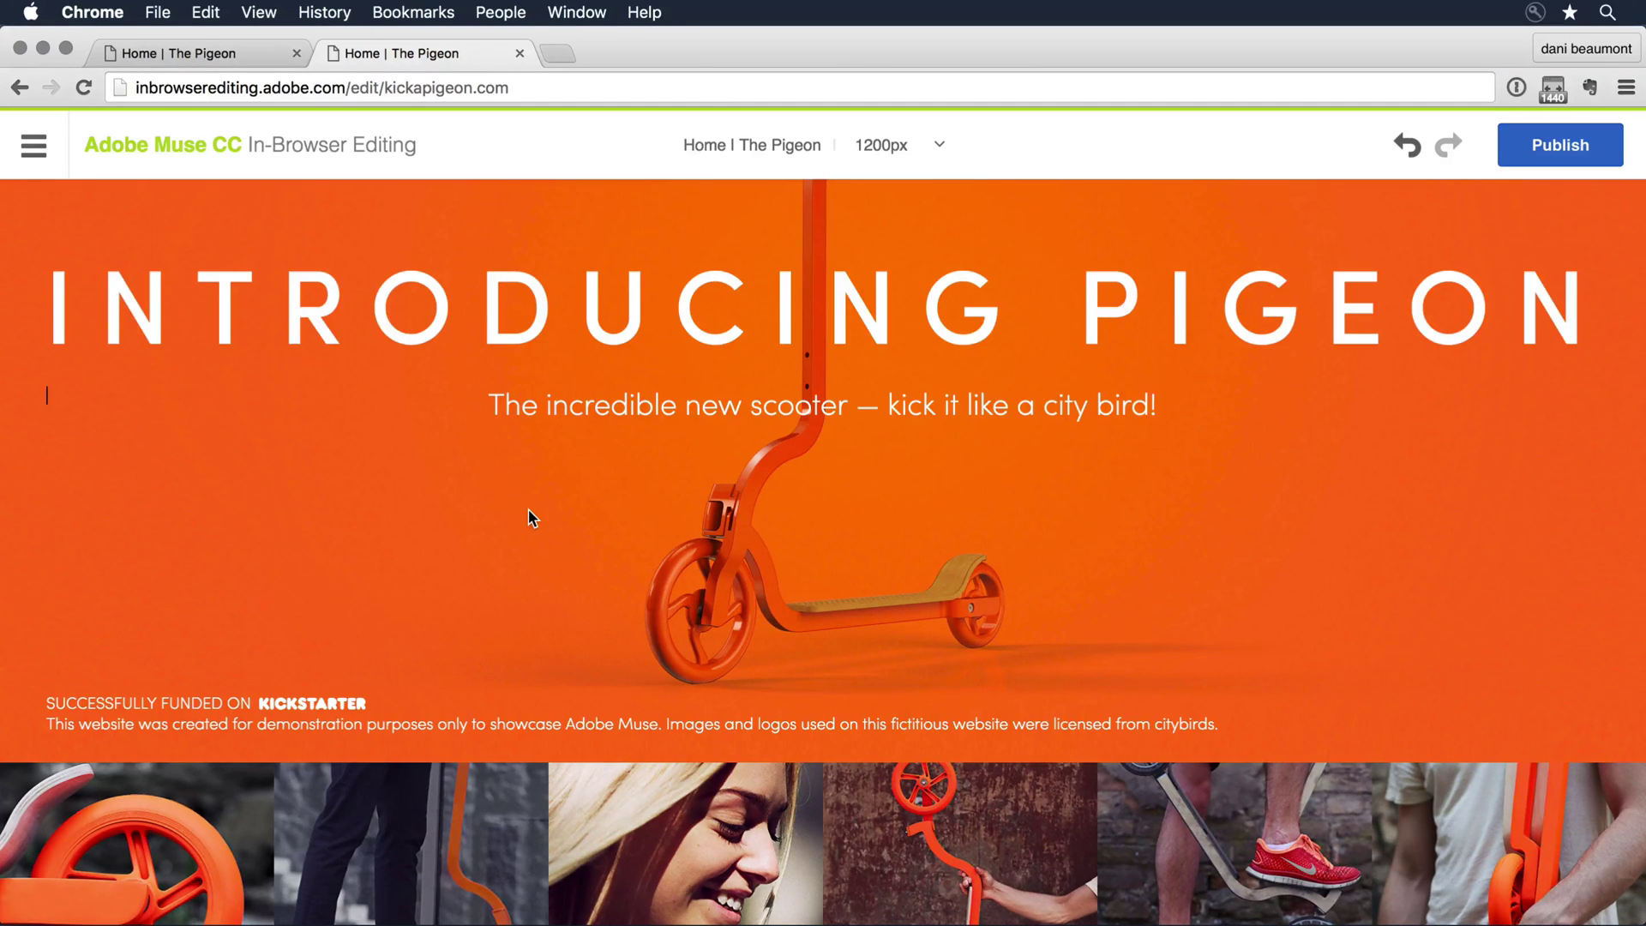
scroll(532, 517, "down", 5)
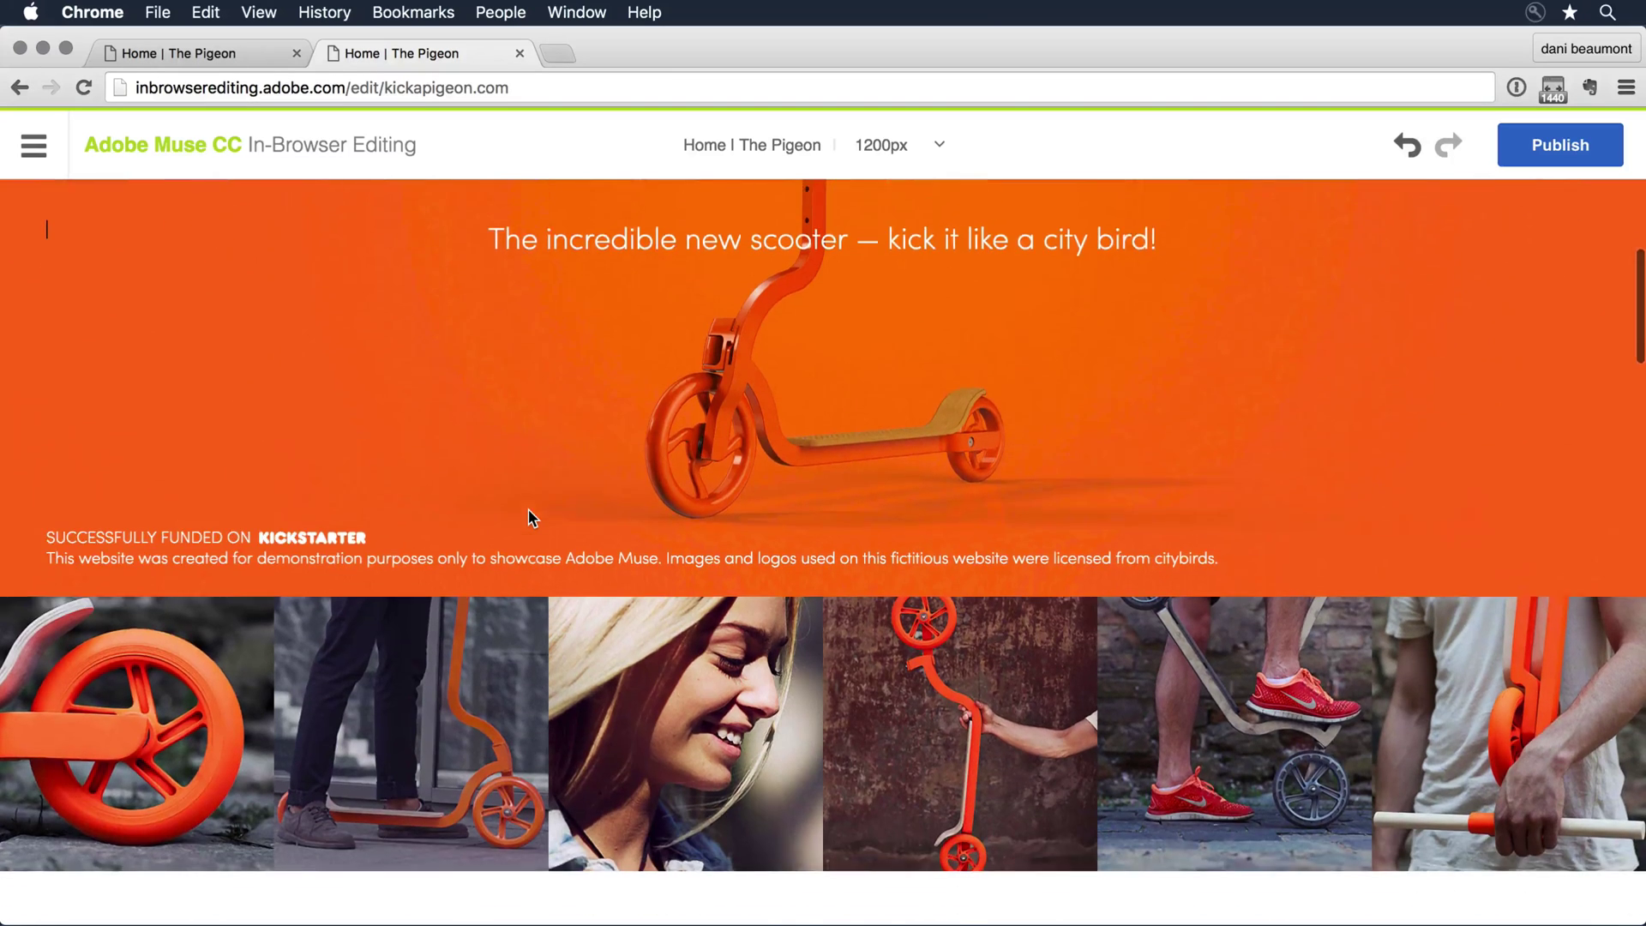
scroll(530, 516, "down", 3)
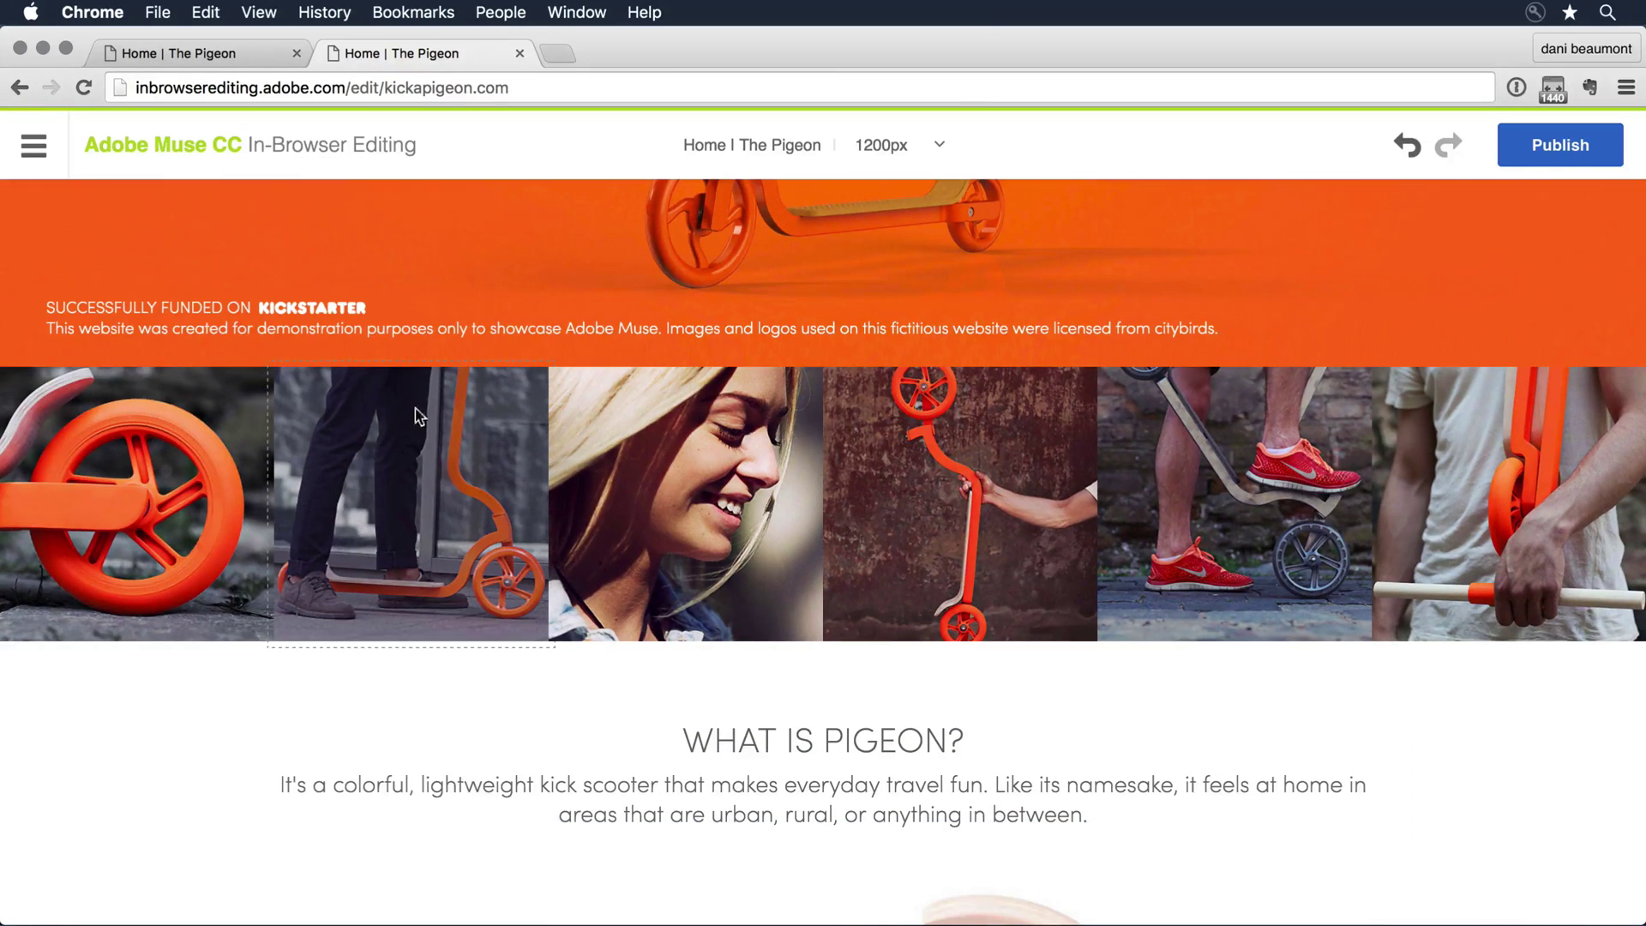
- Replace the second strip photo by uploading cube-14.png and applying it
left_click(418, 502)
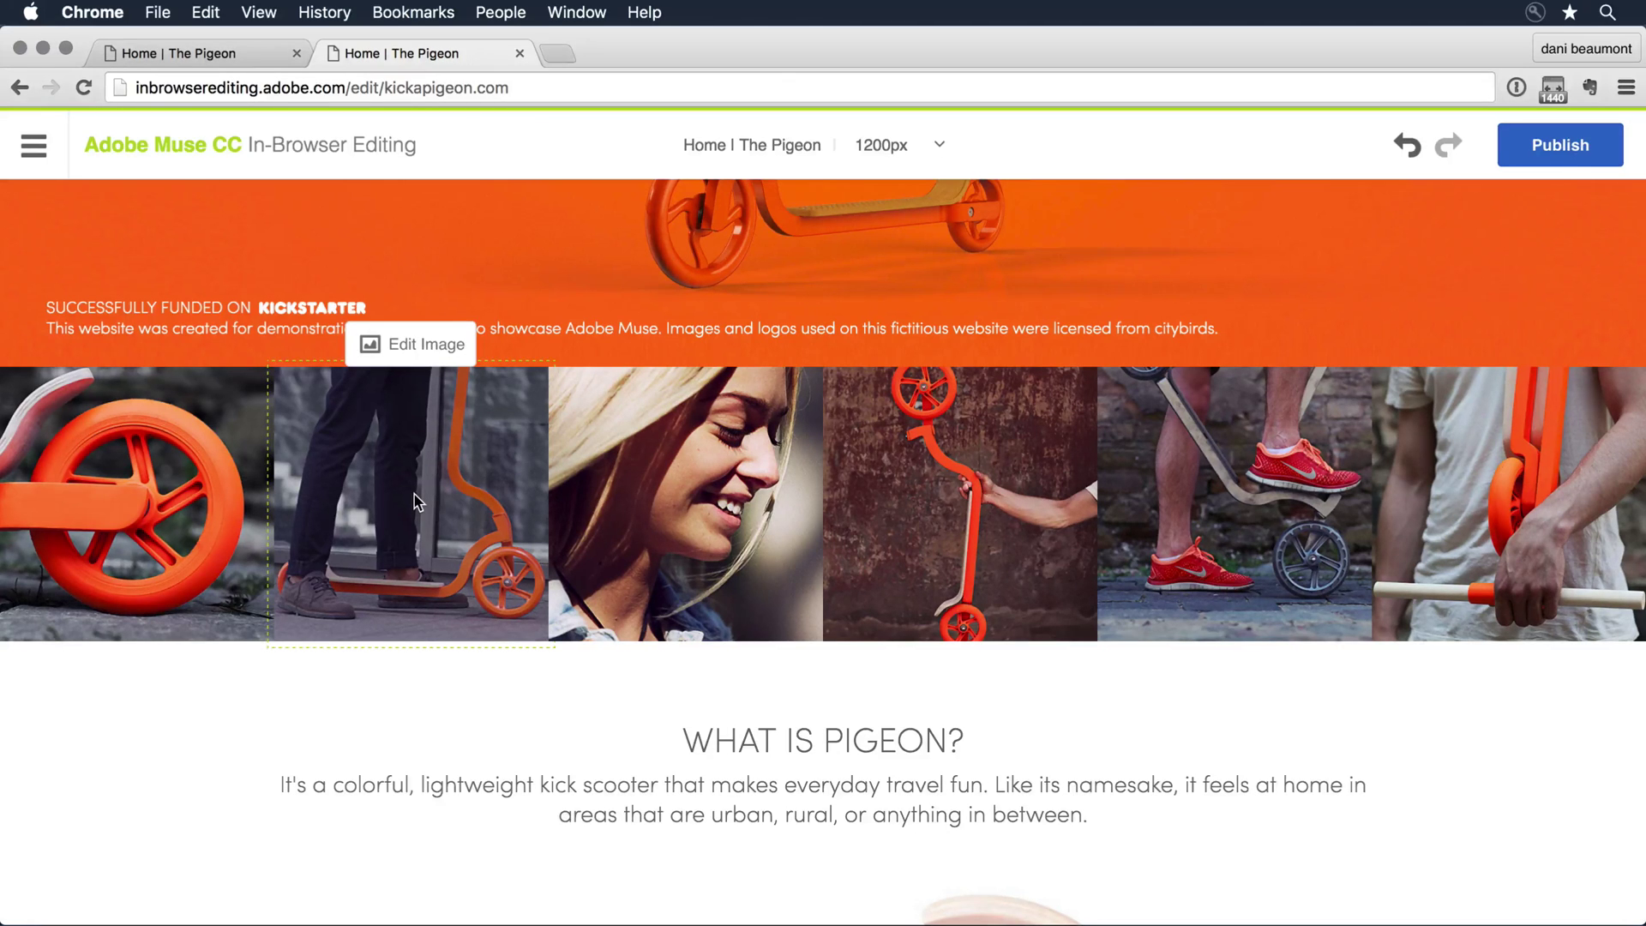
left_click(409, 343)
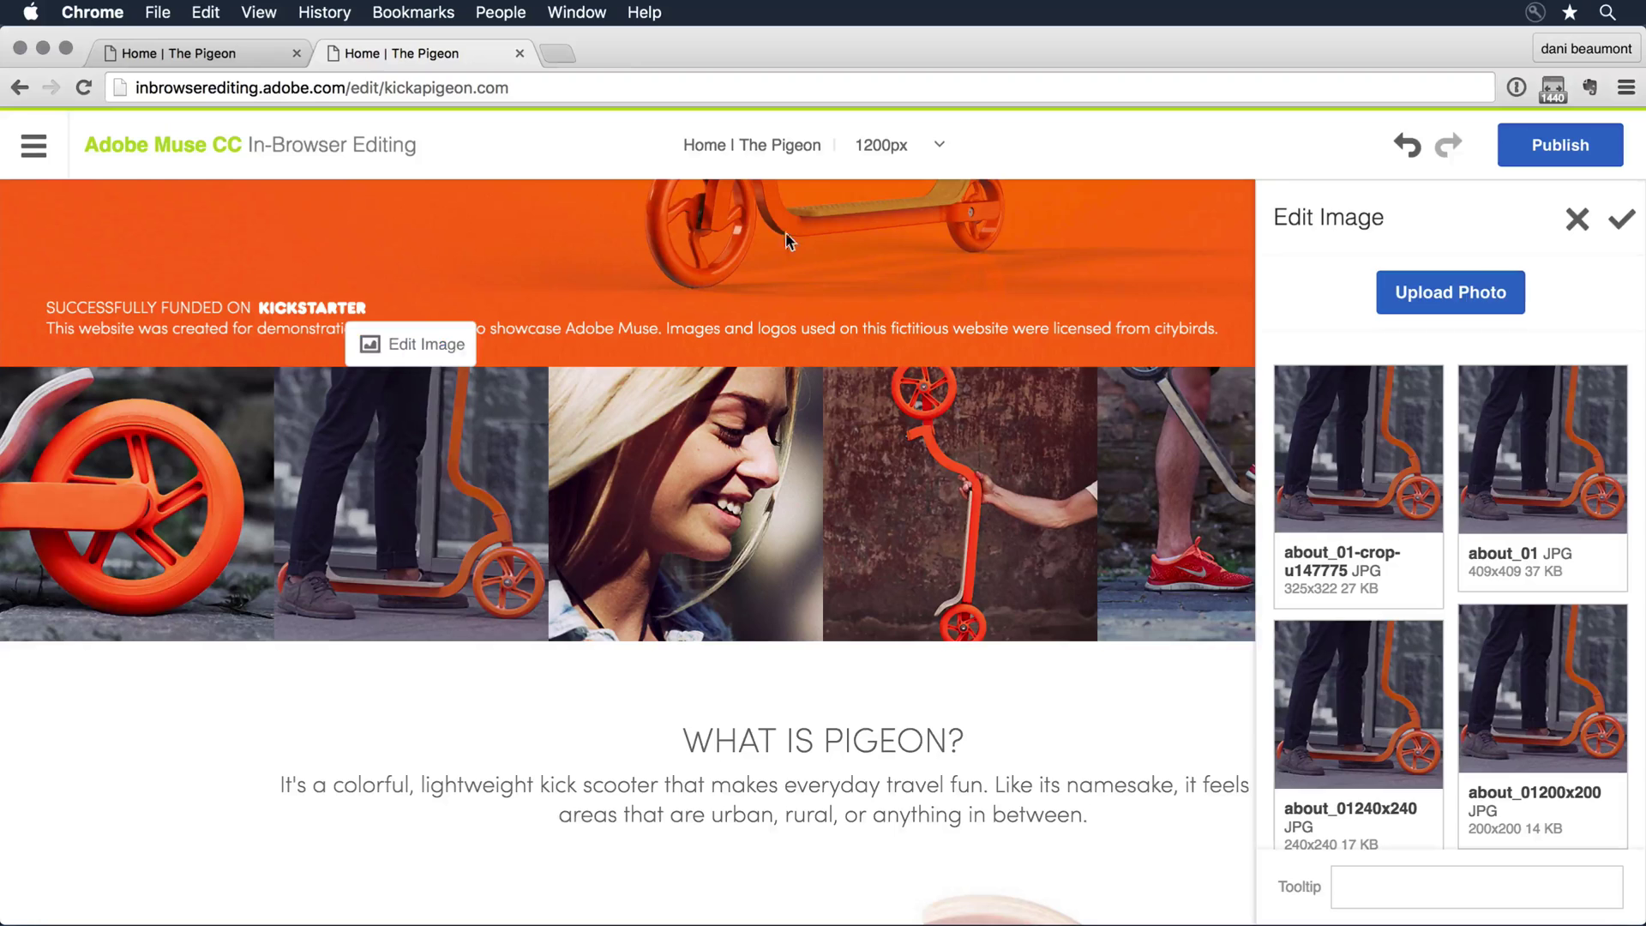
left_click(1463, 294)
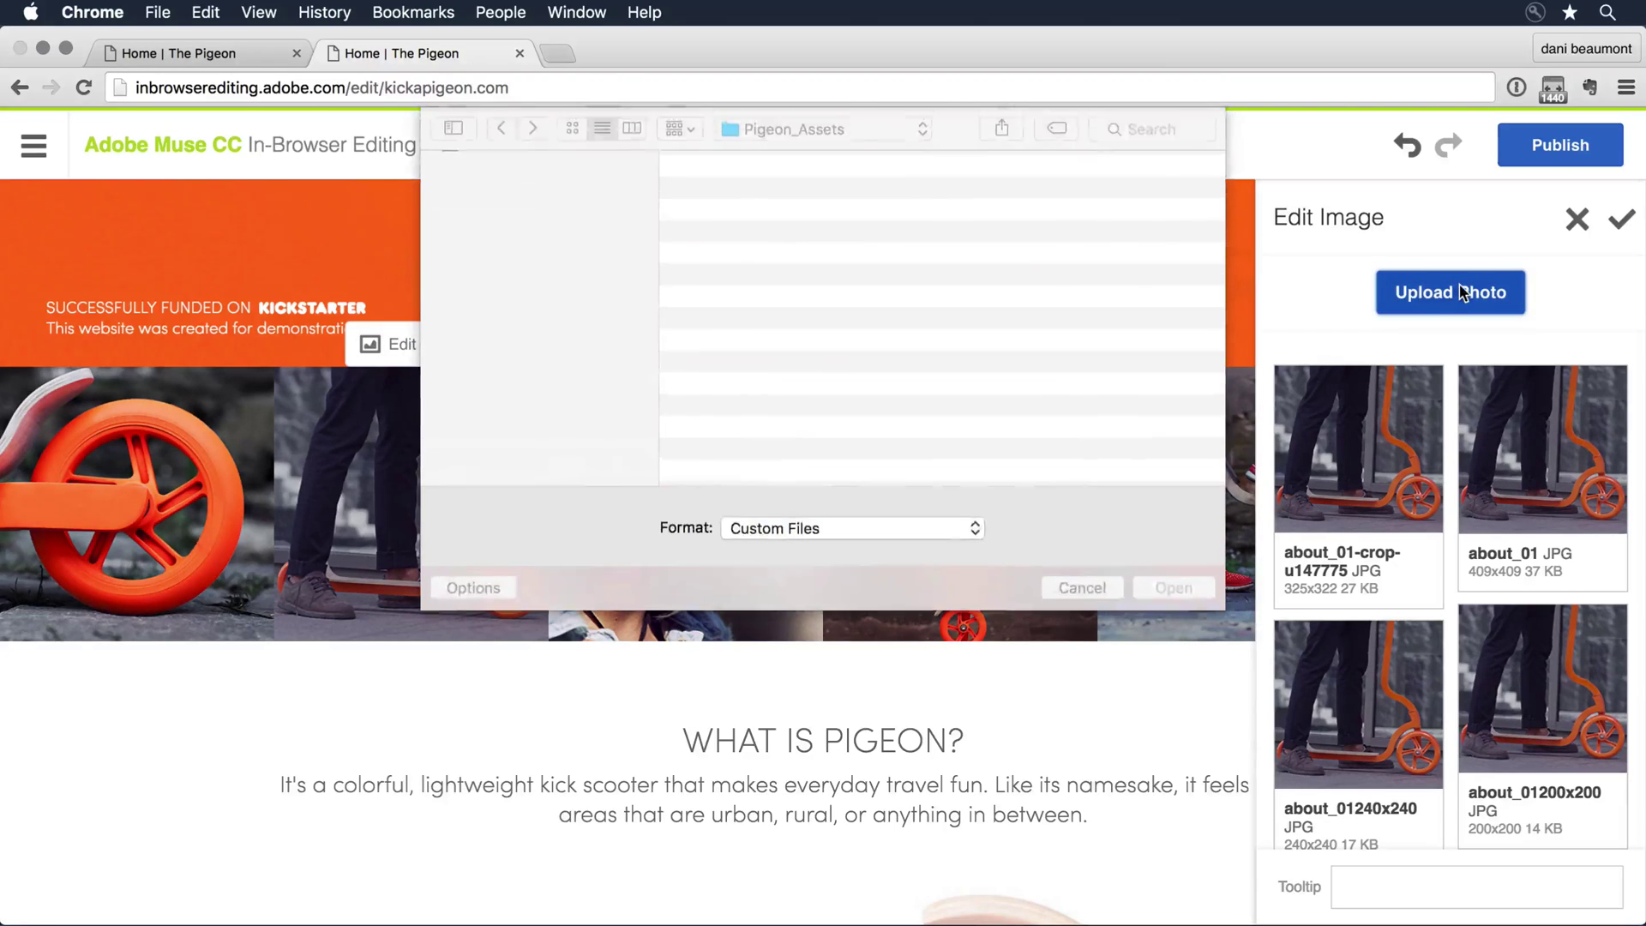
scroll(865, 233, "down", 15)
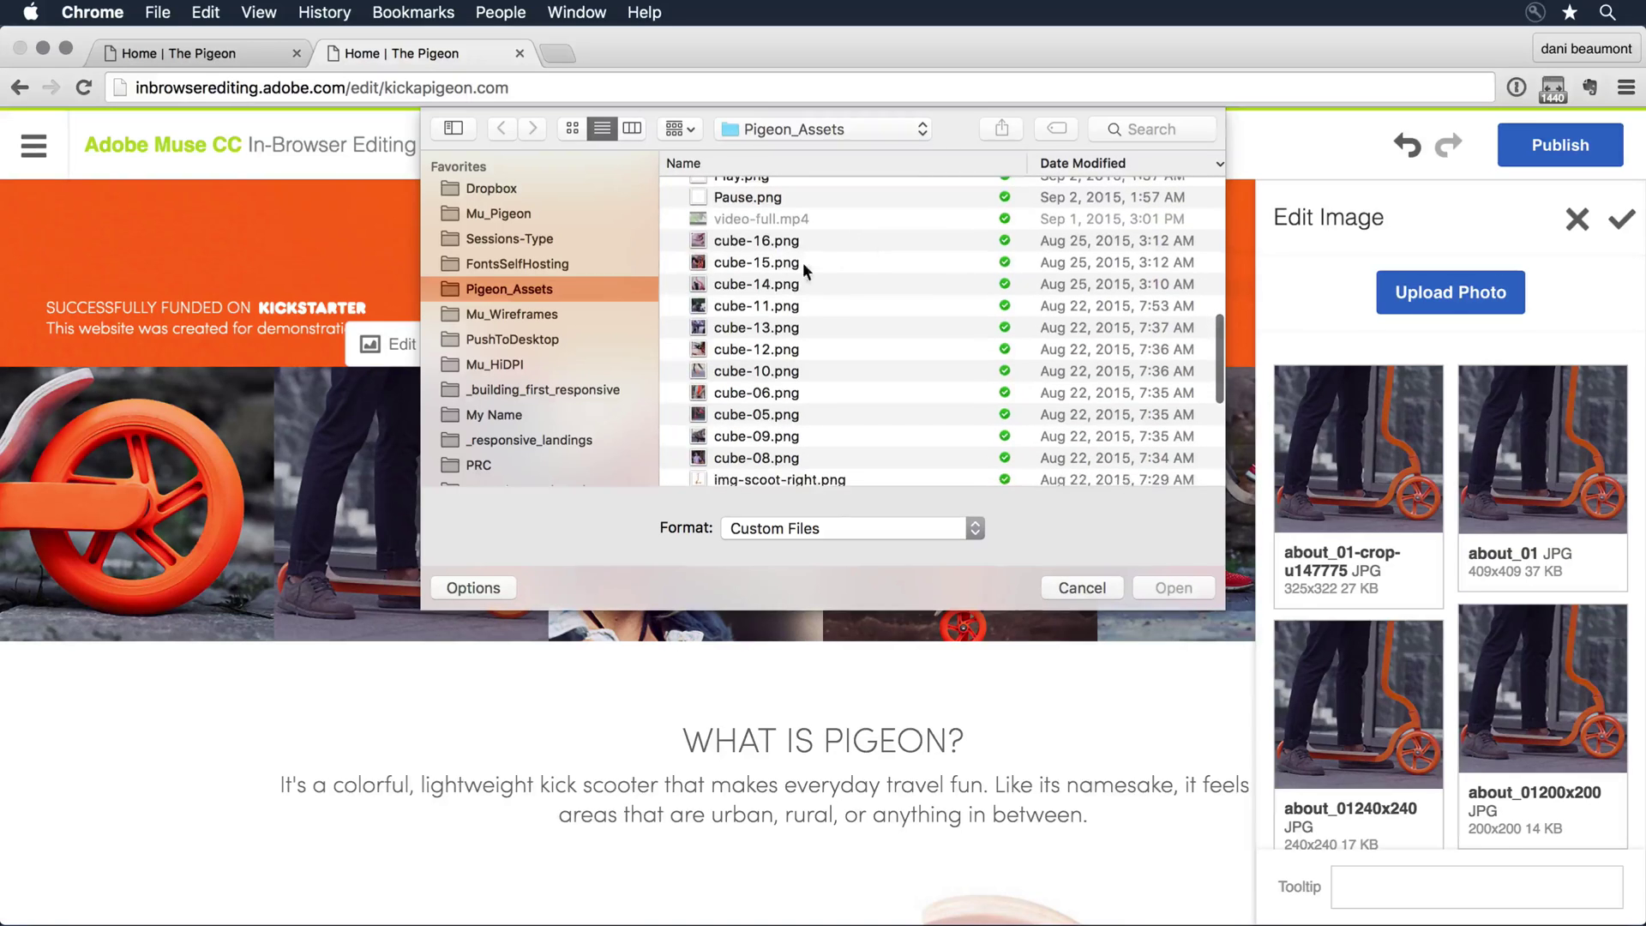
left_click(759, 286)
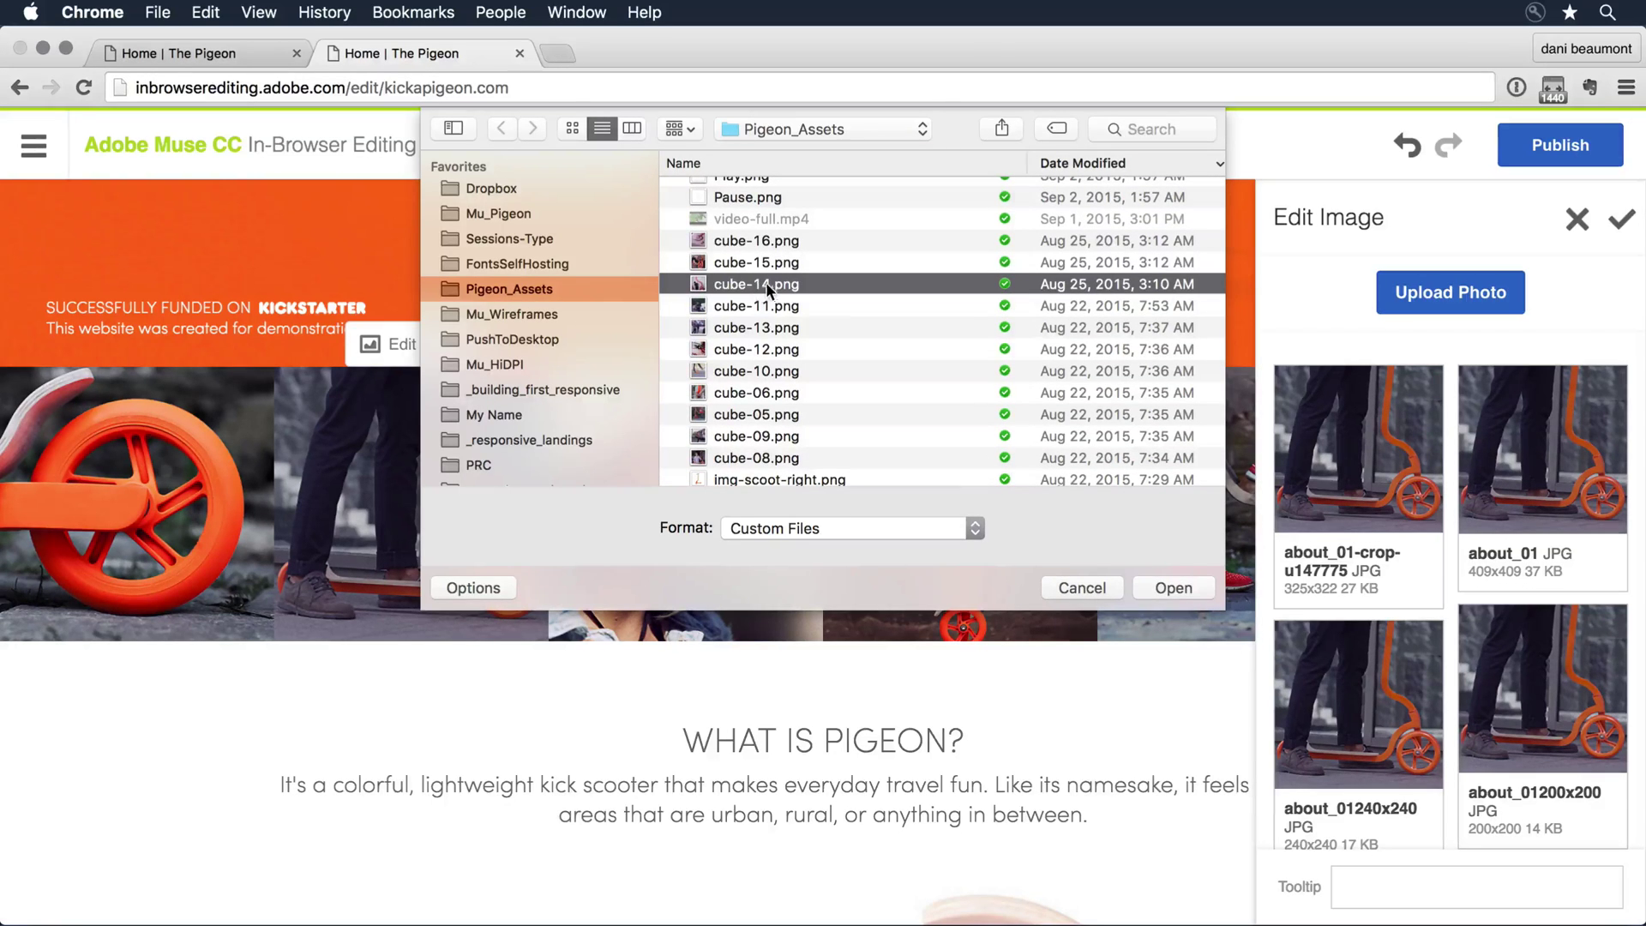
left_click(1187, 582)
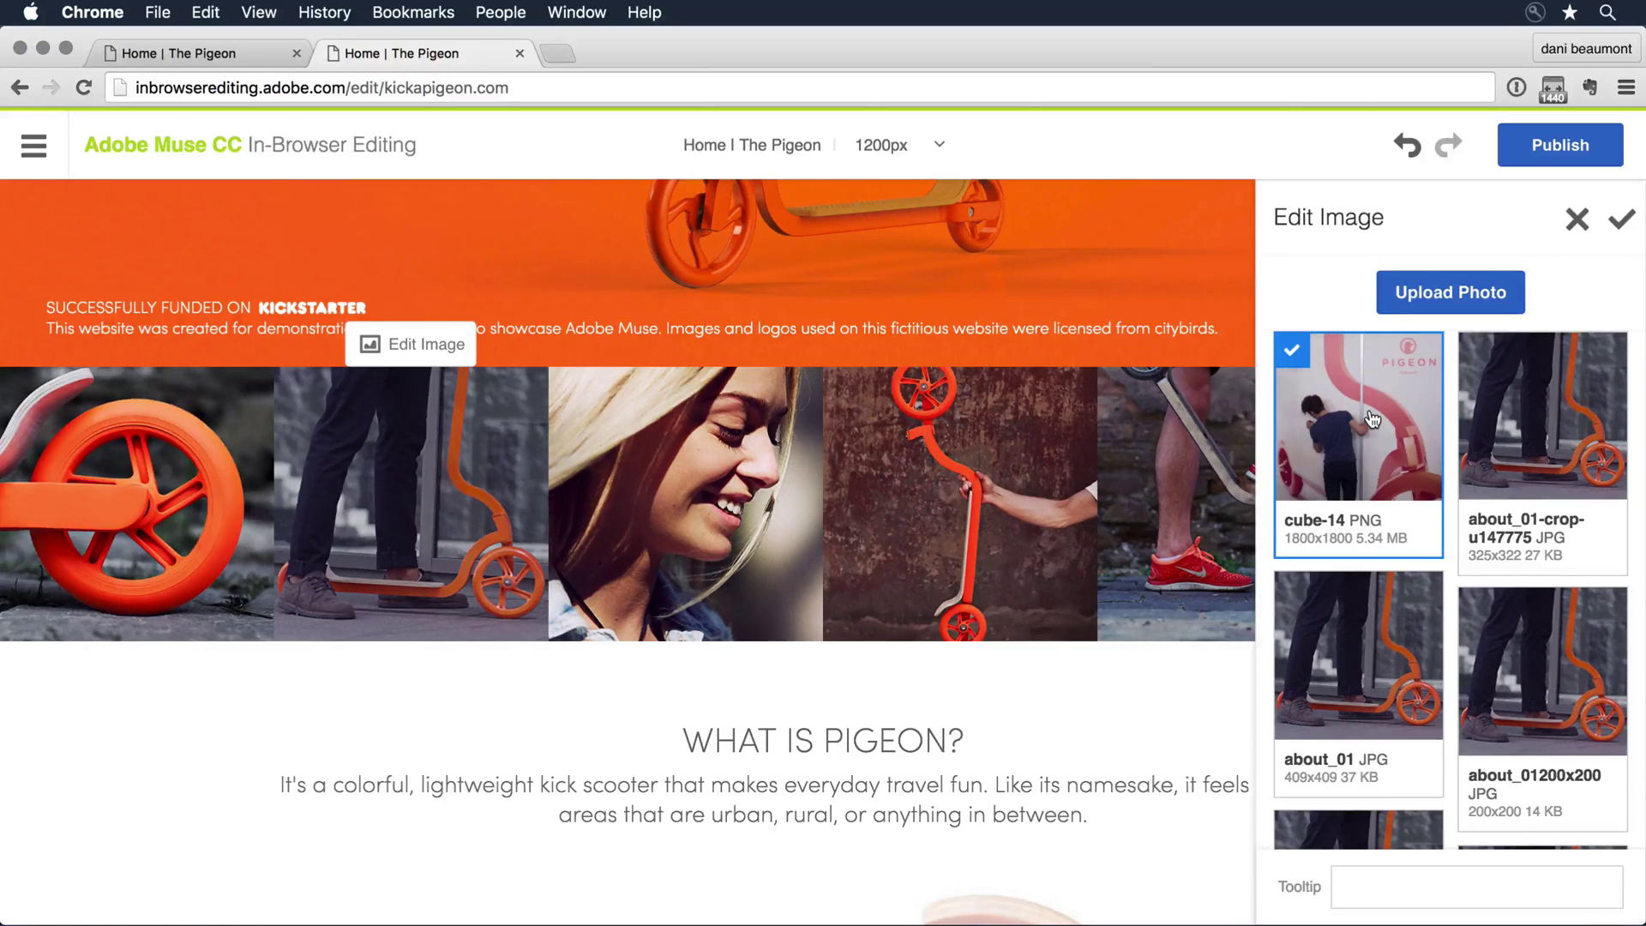
left_click(1621, 224)
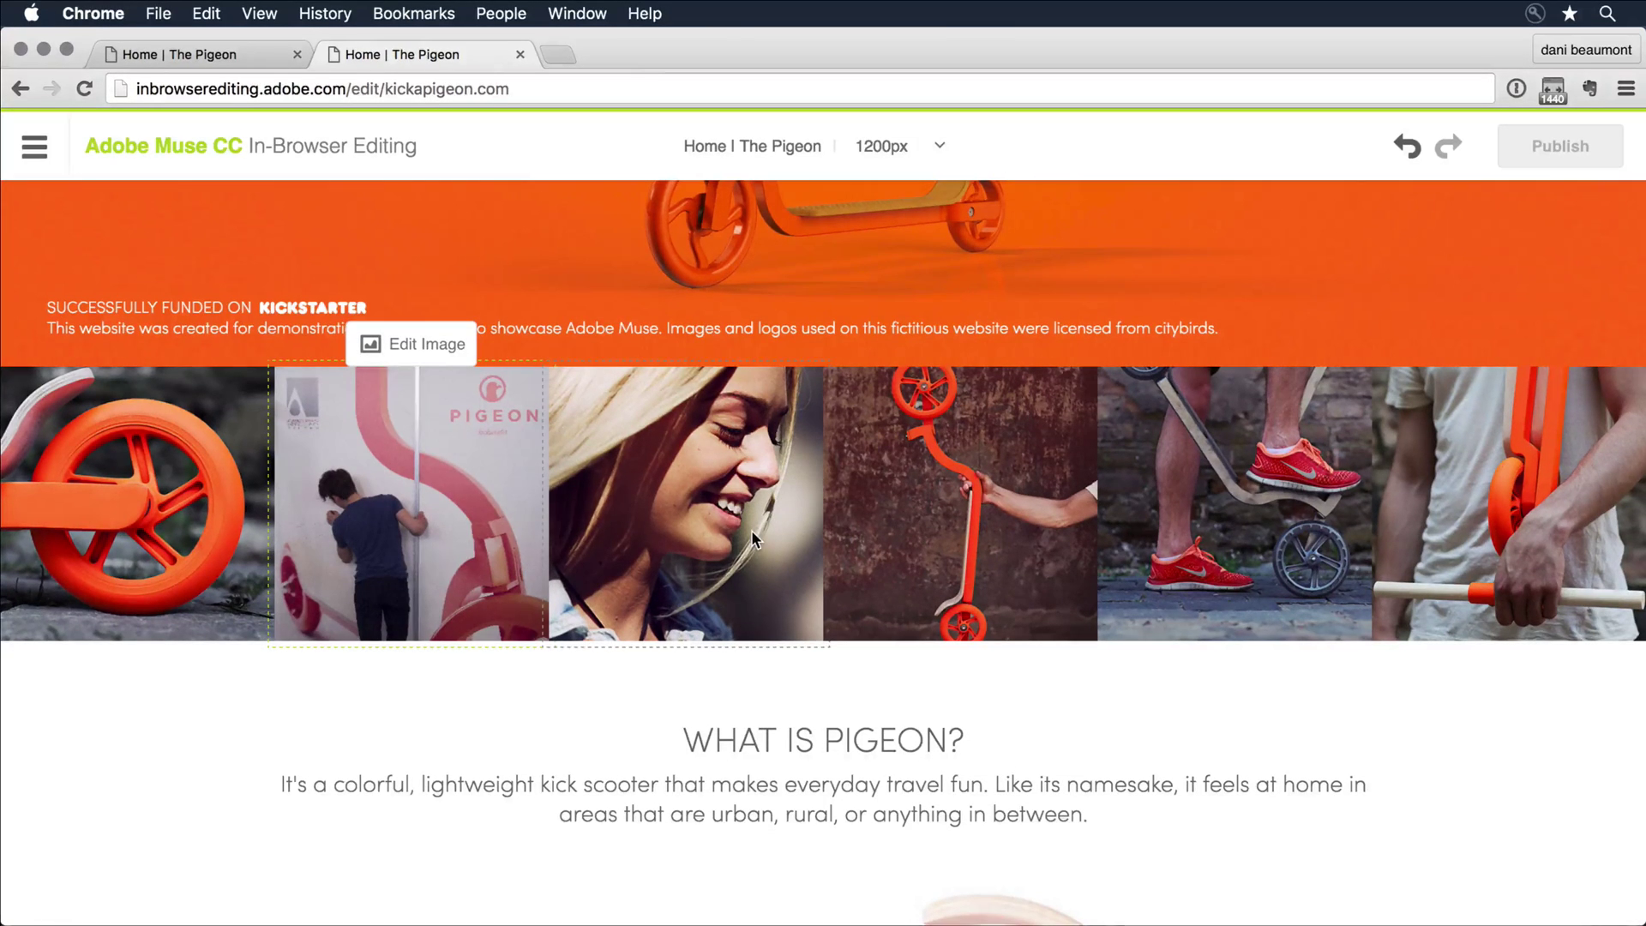
- Select the word 'namesake' in the WHAT IS PIGEON? paragraph and choose Add Link
scroll(751, 529, "down", 3)
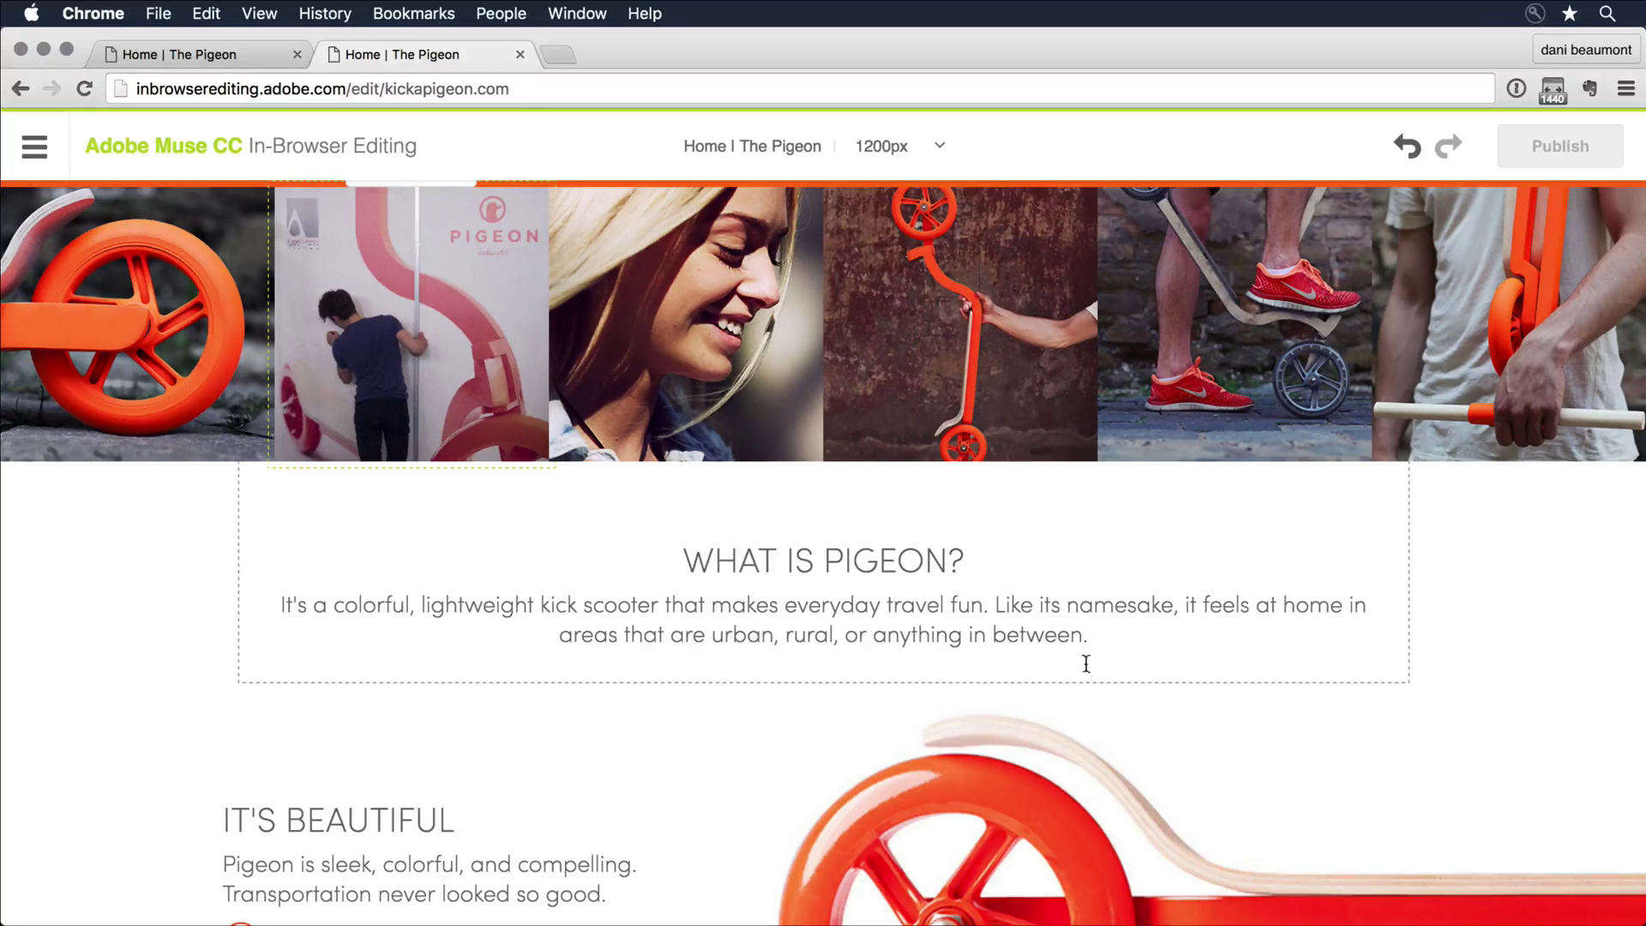
double_click(1102, 610)
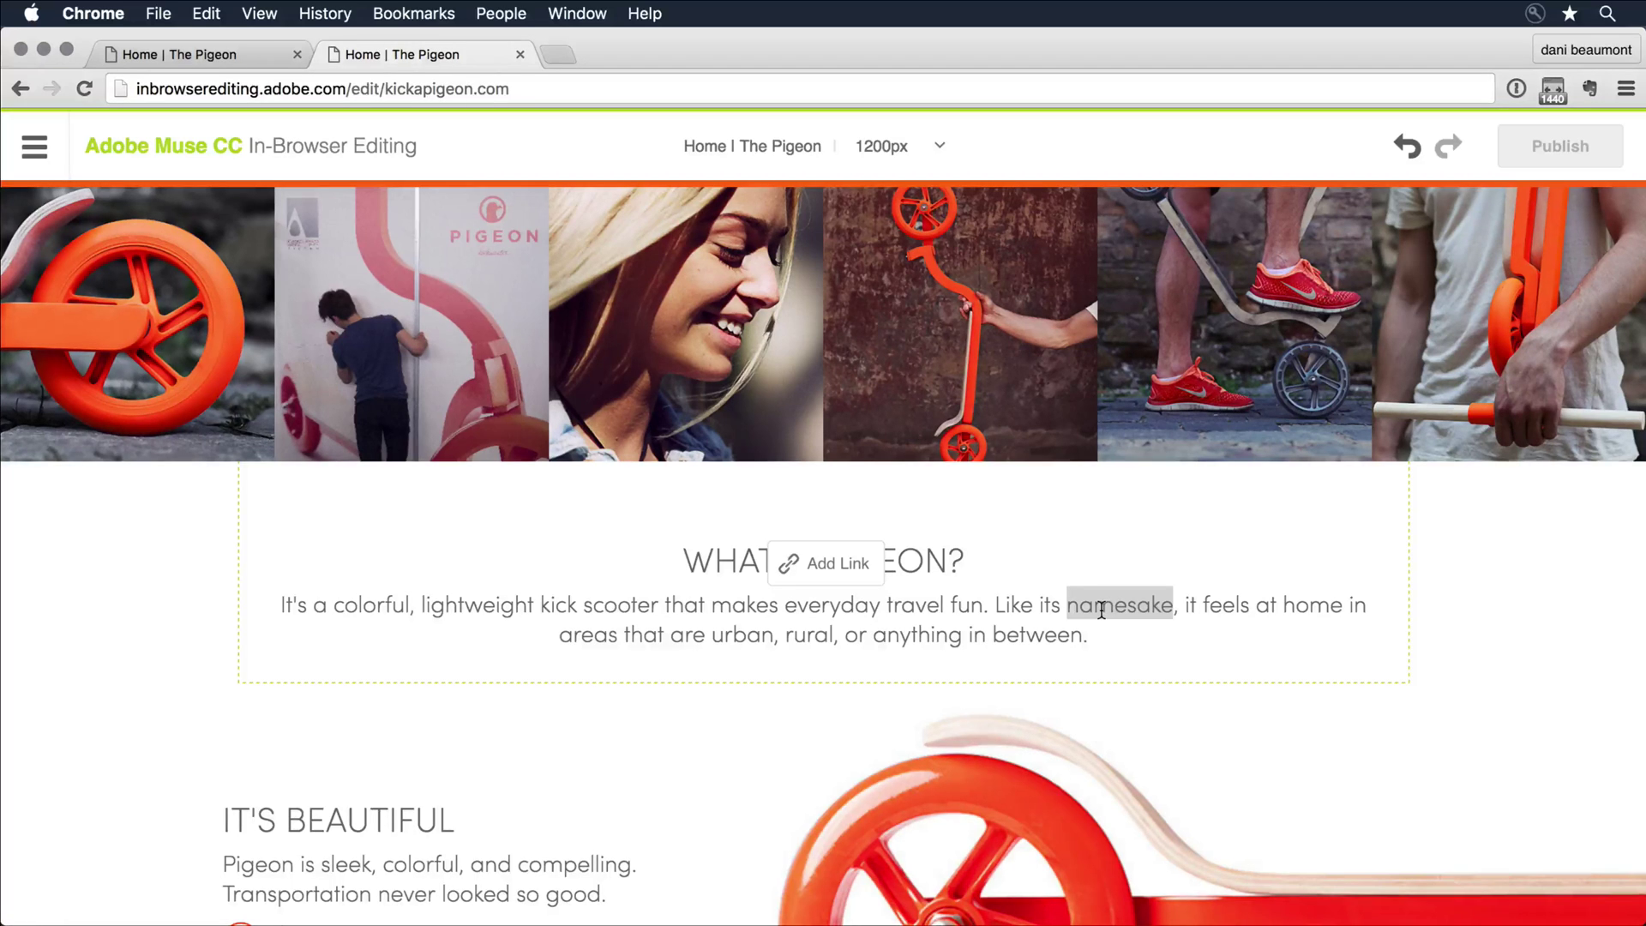
left_click(842, 566)
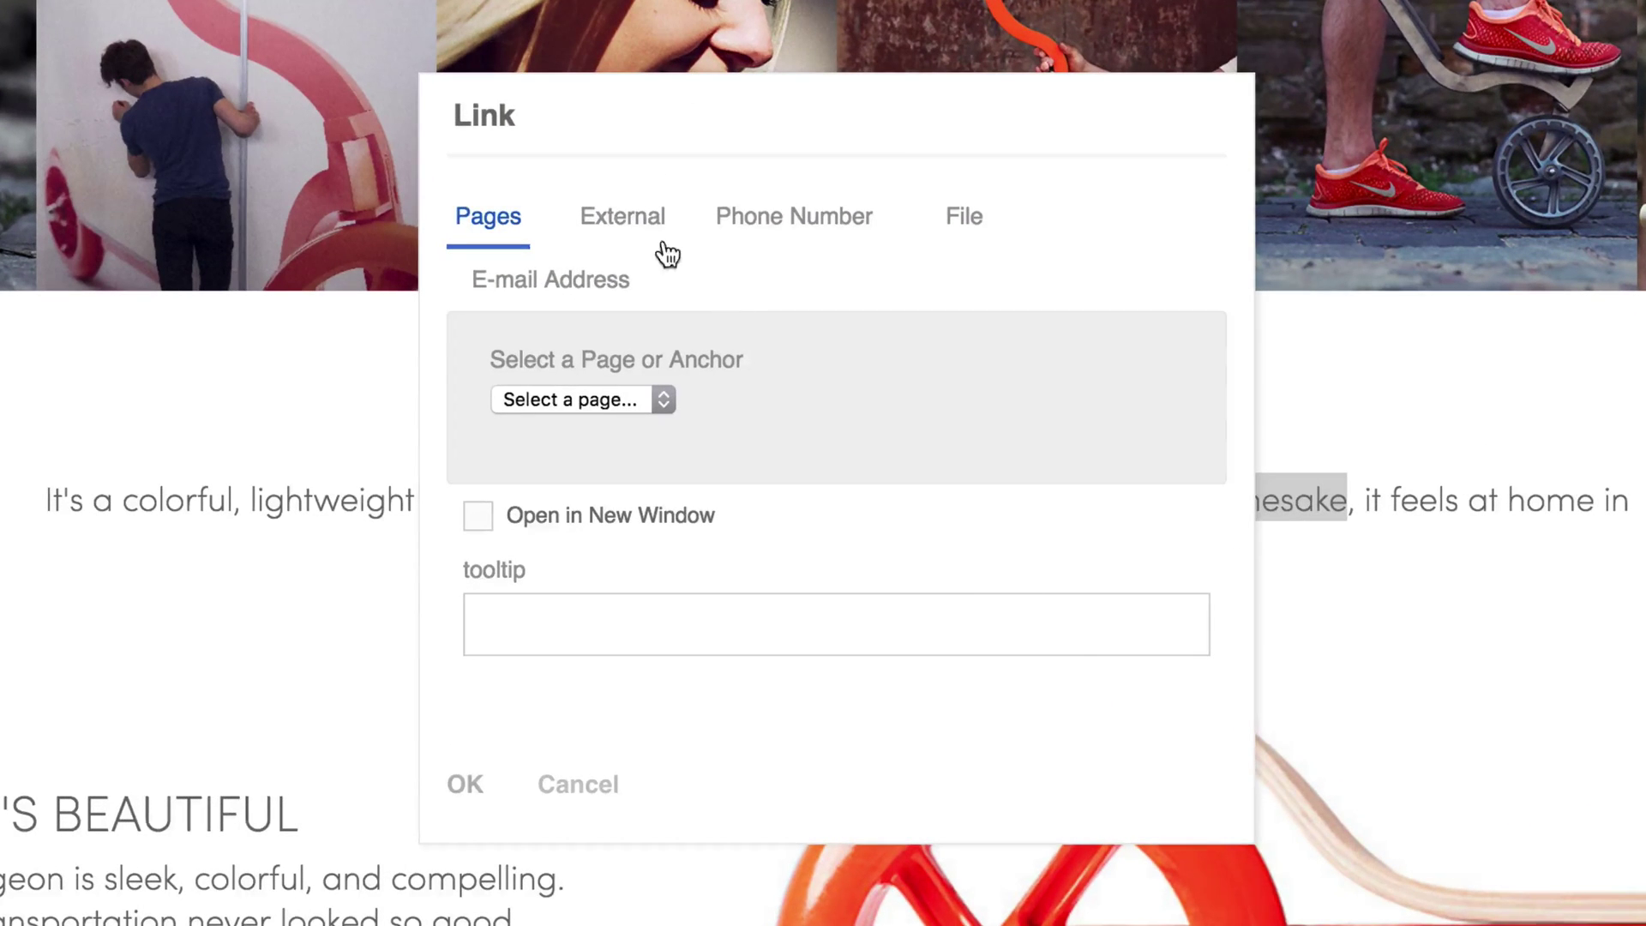
left_click(639, 223)
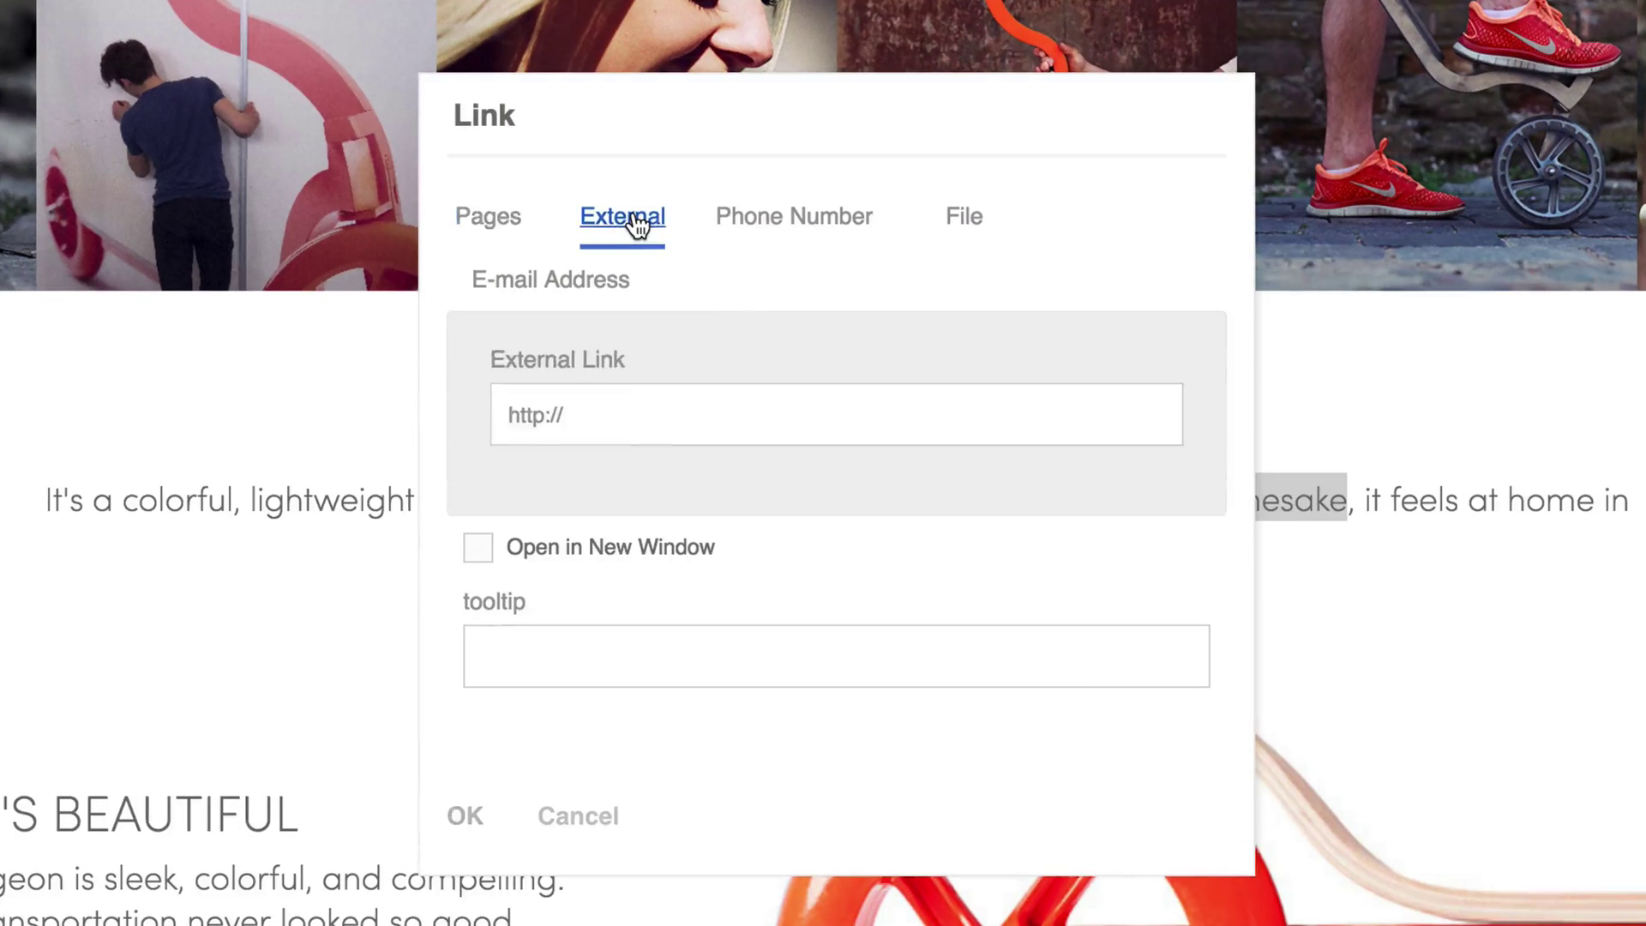
left_click(628, 409)
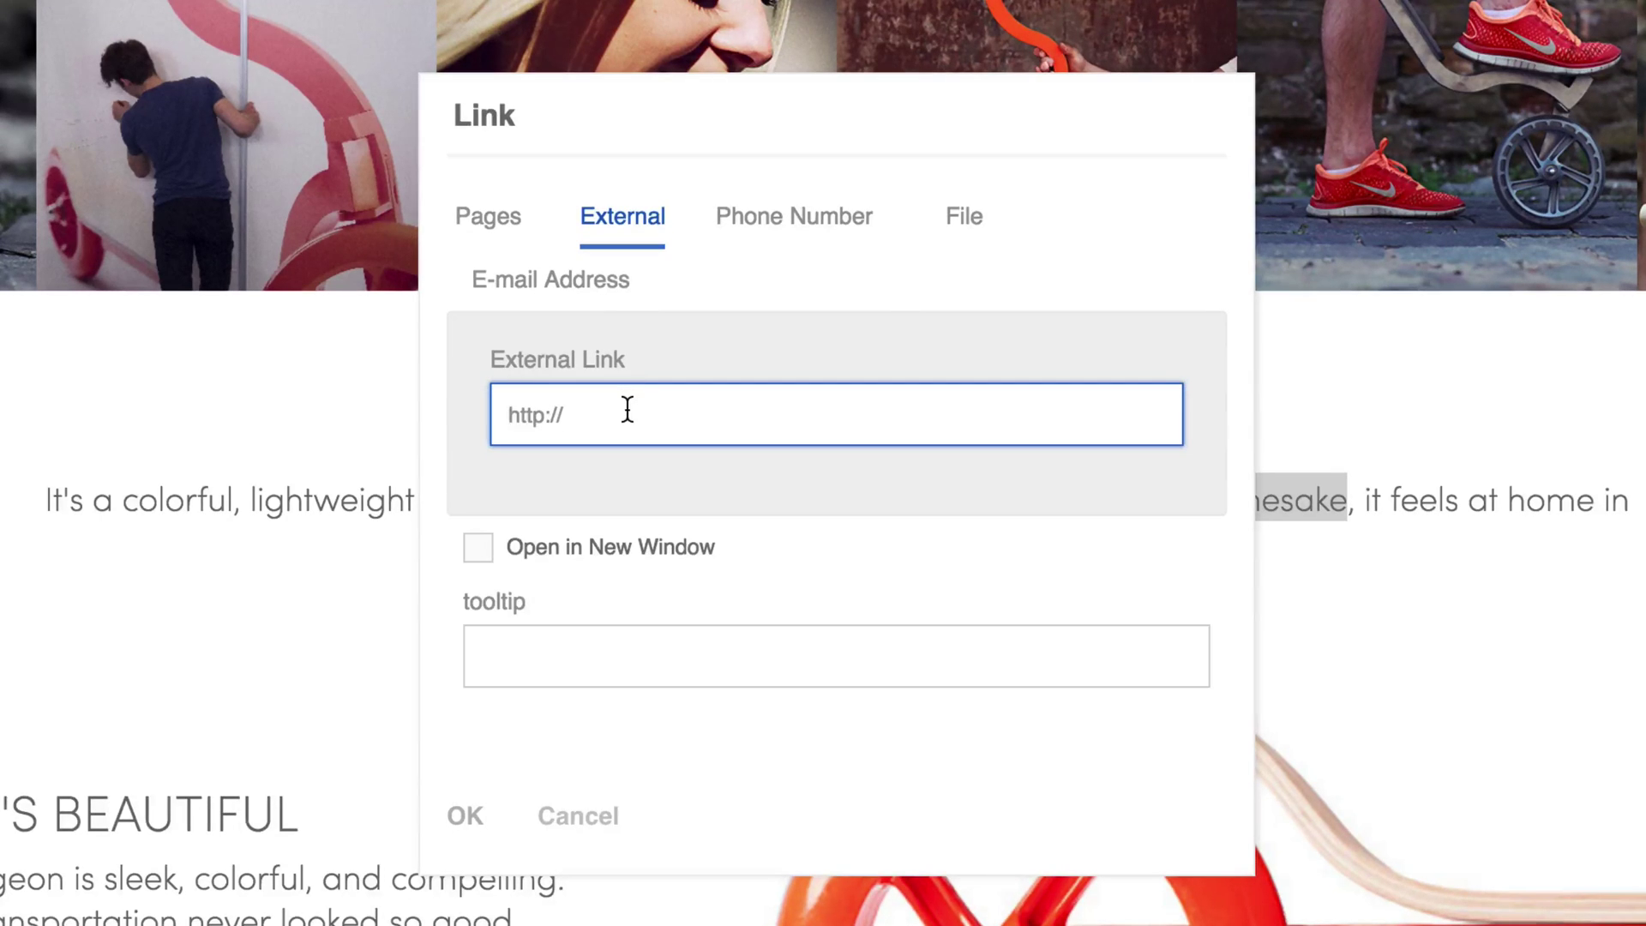
type("http://www.merriam-webster.com/dictionary/pigeon")
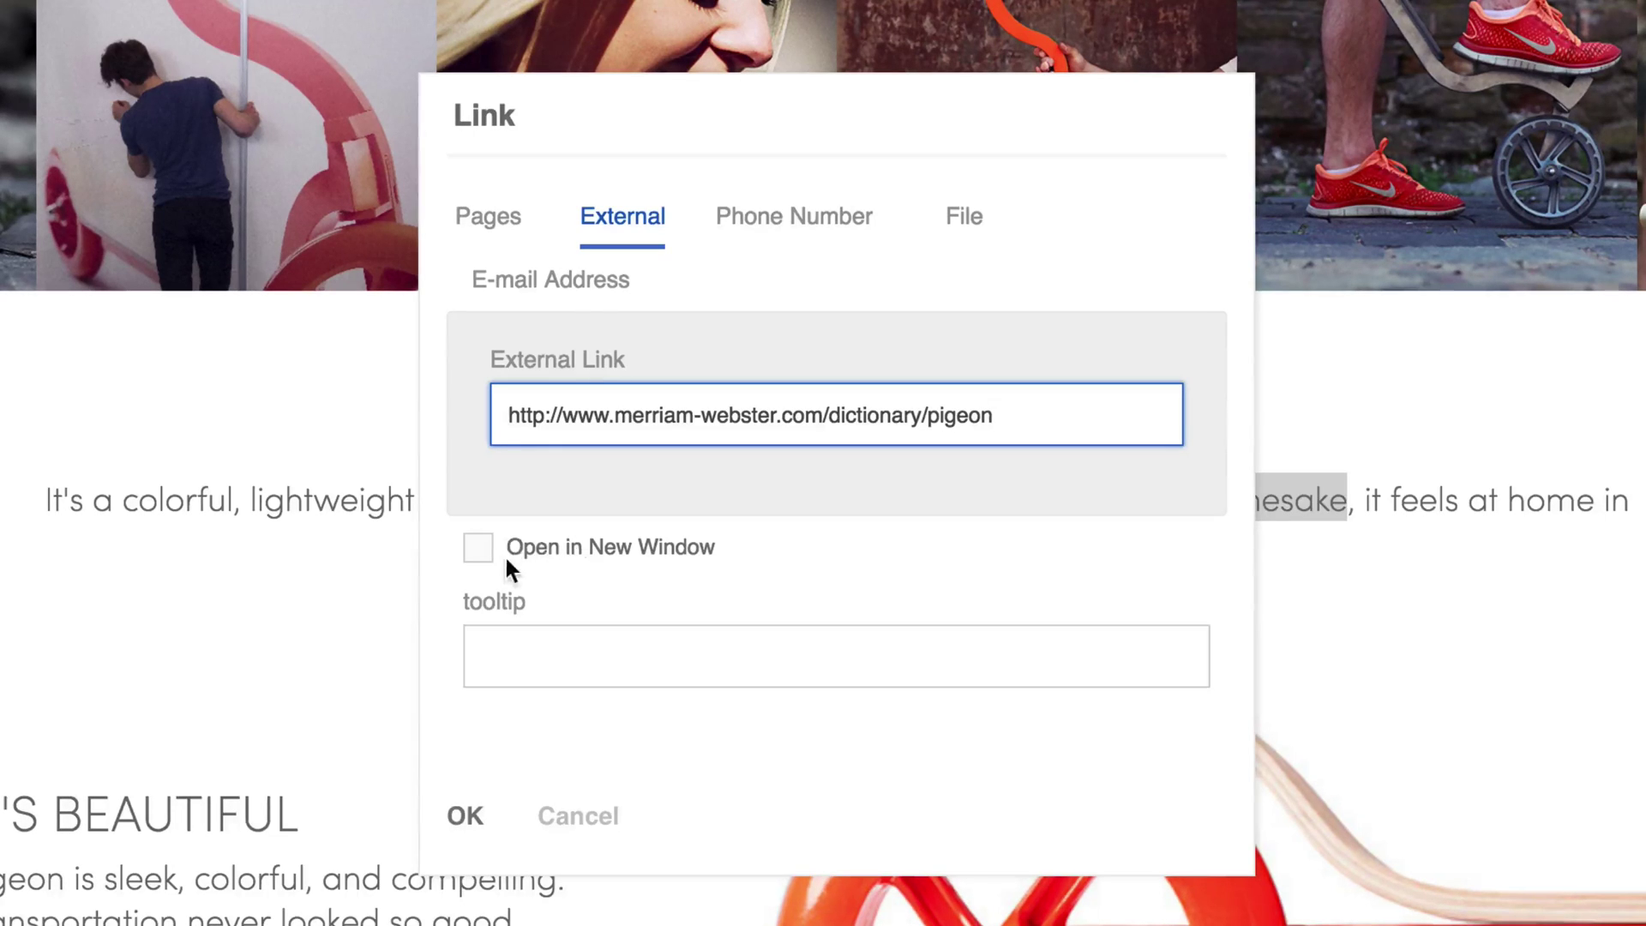
left_click(478, 549)
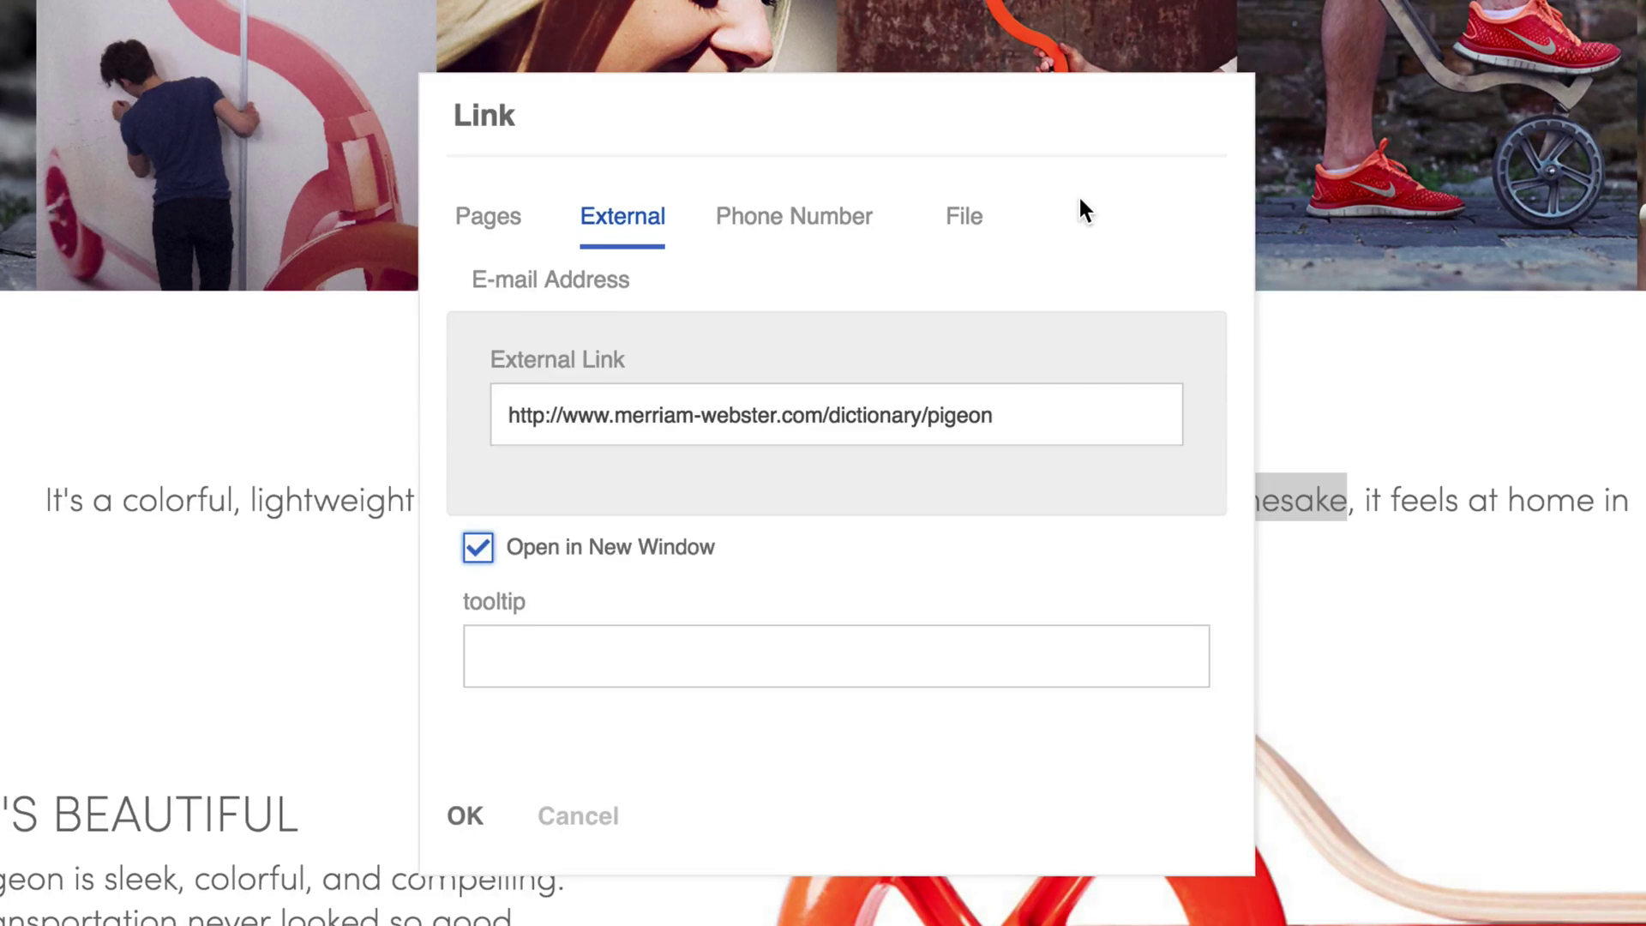
left_click(464, 816)
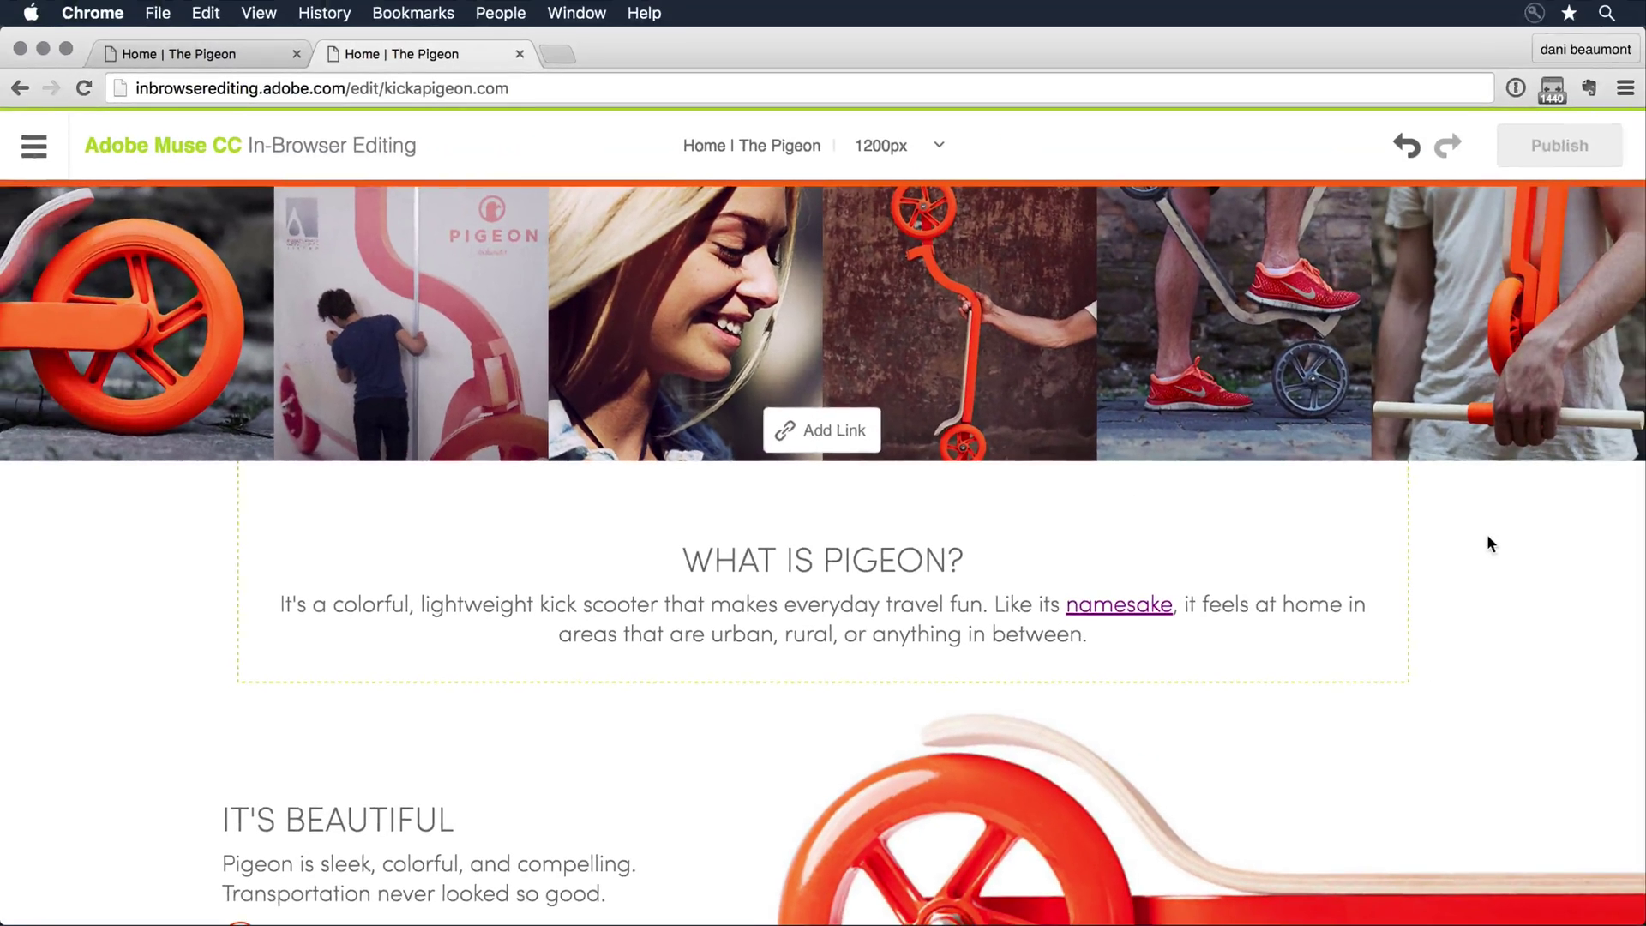
- Deselect the tagline text and switch the page view to the 900px layout
left_click(1488, 542)
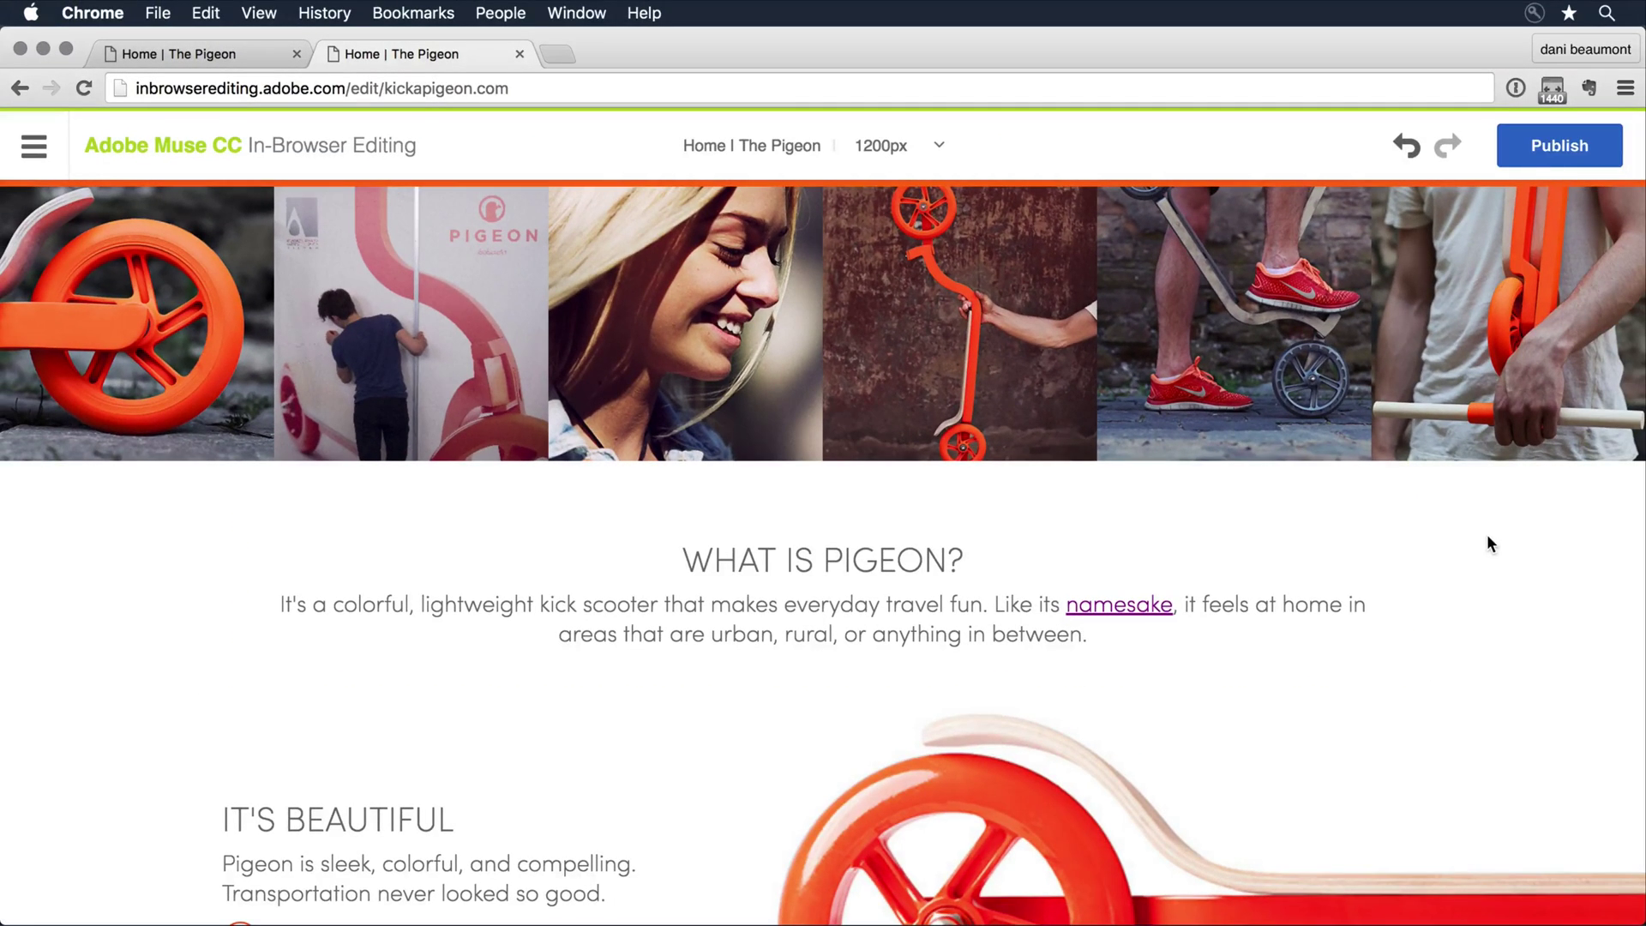
scroll(1487, 537, "up", 10)
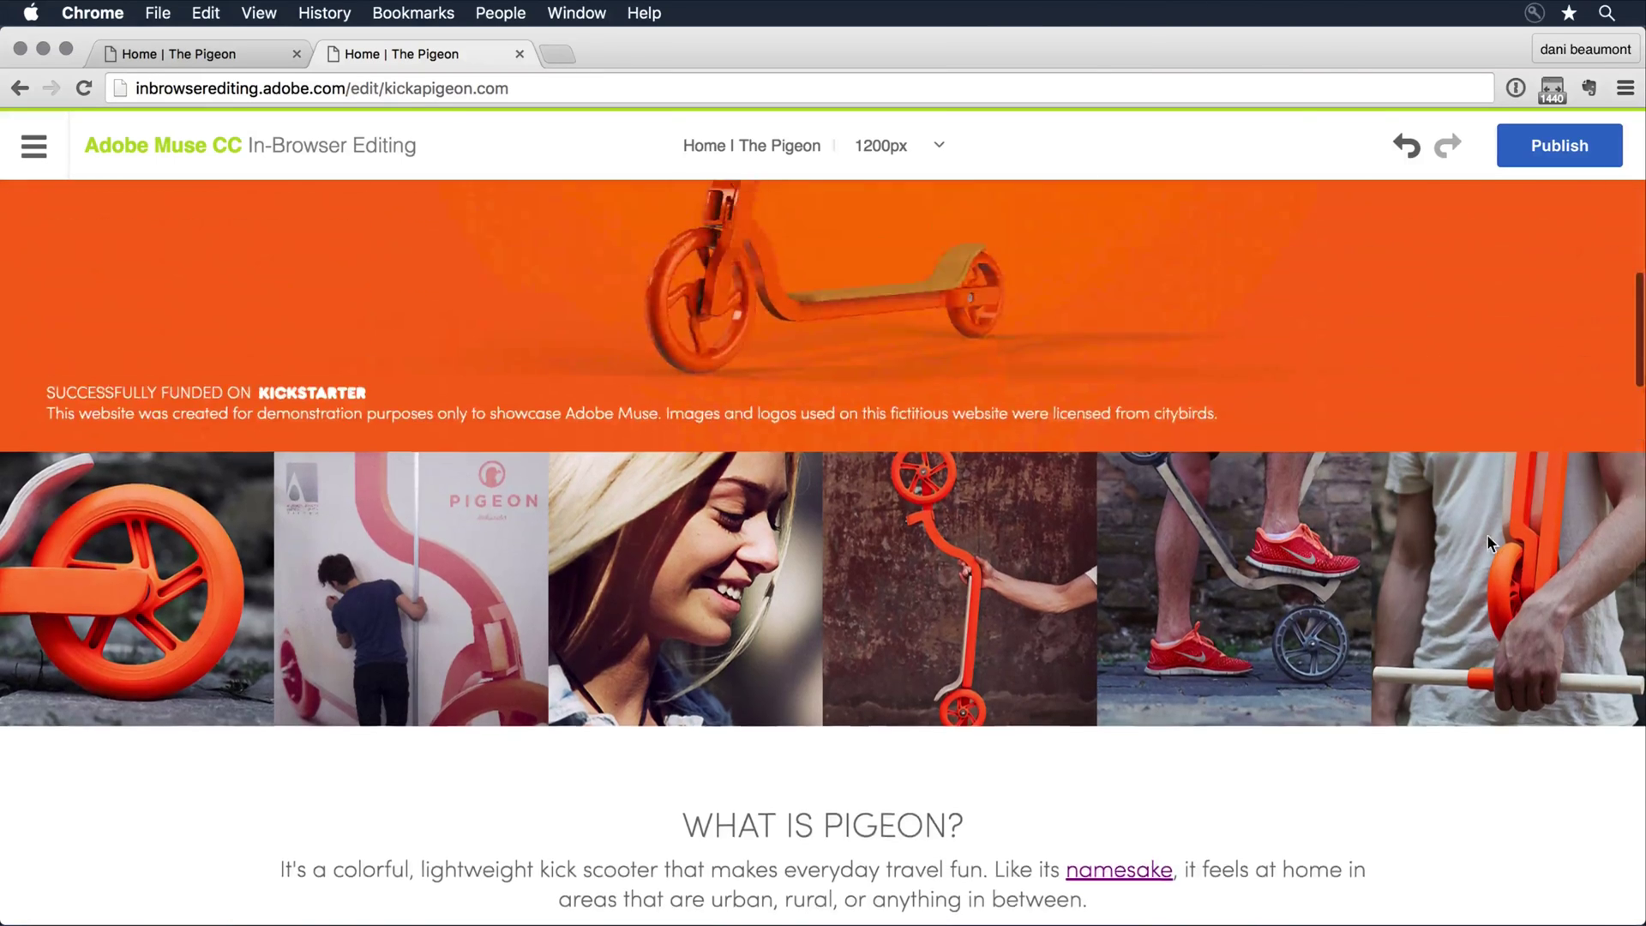
scroll(1487, 533, "down", 3)
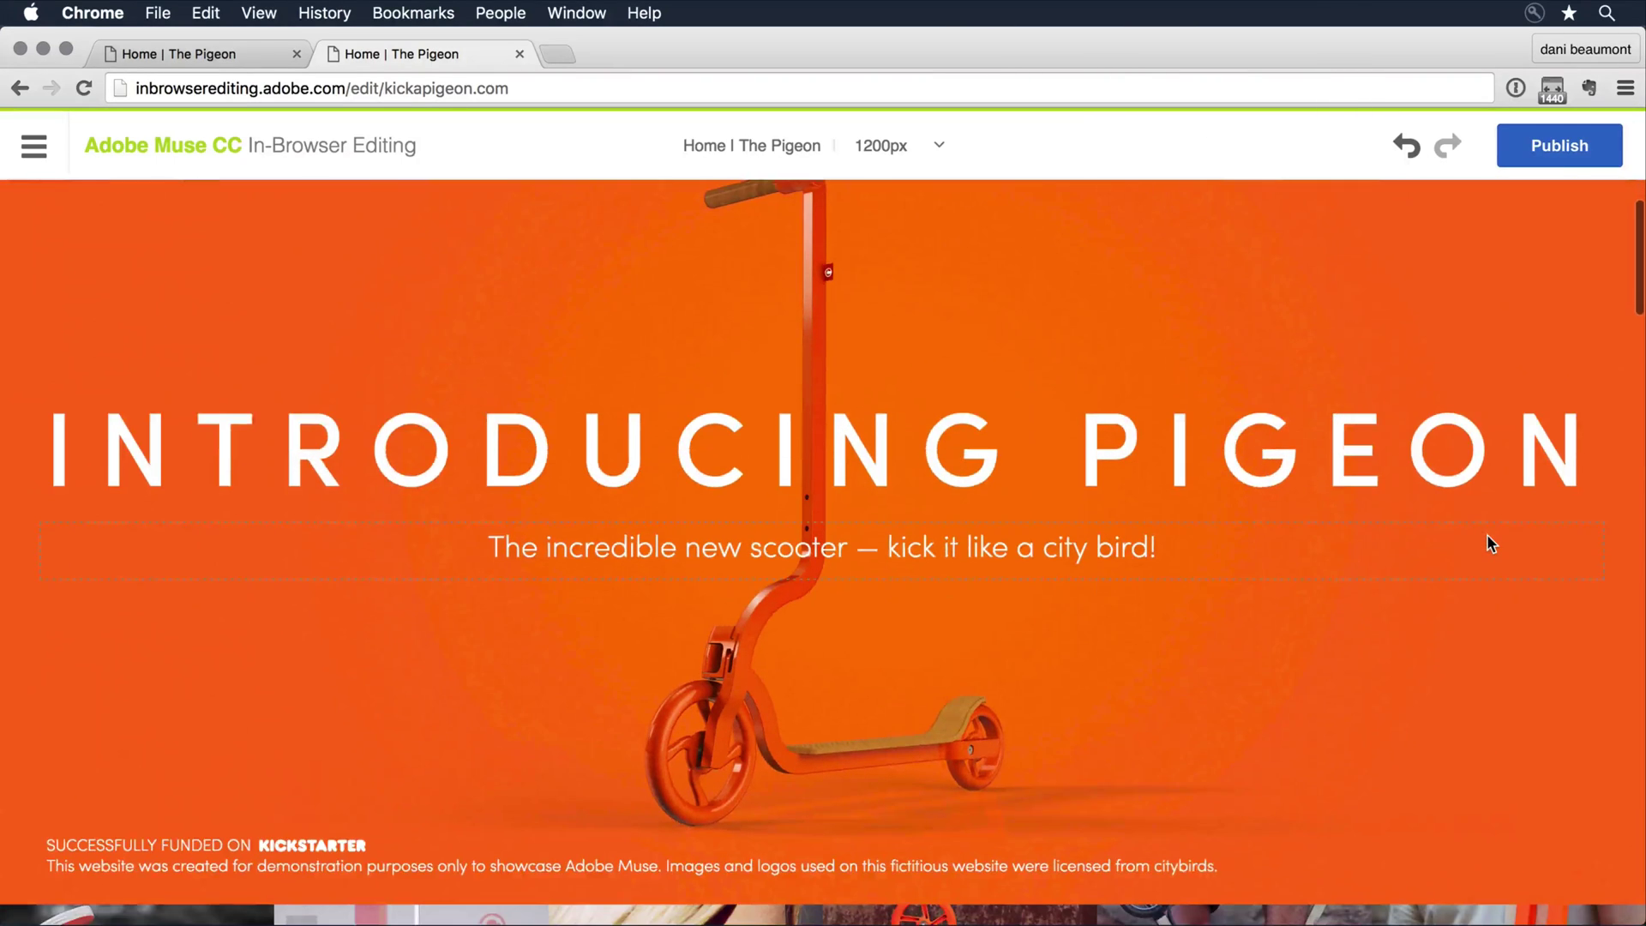
left_click(878, 146)
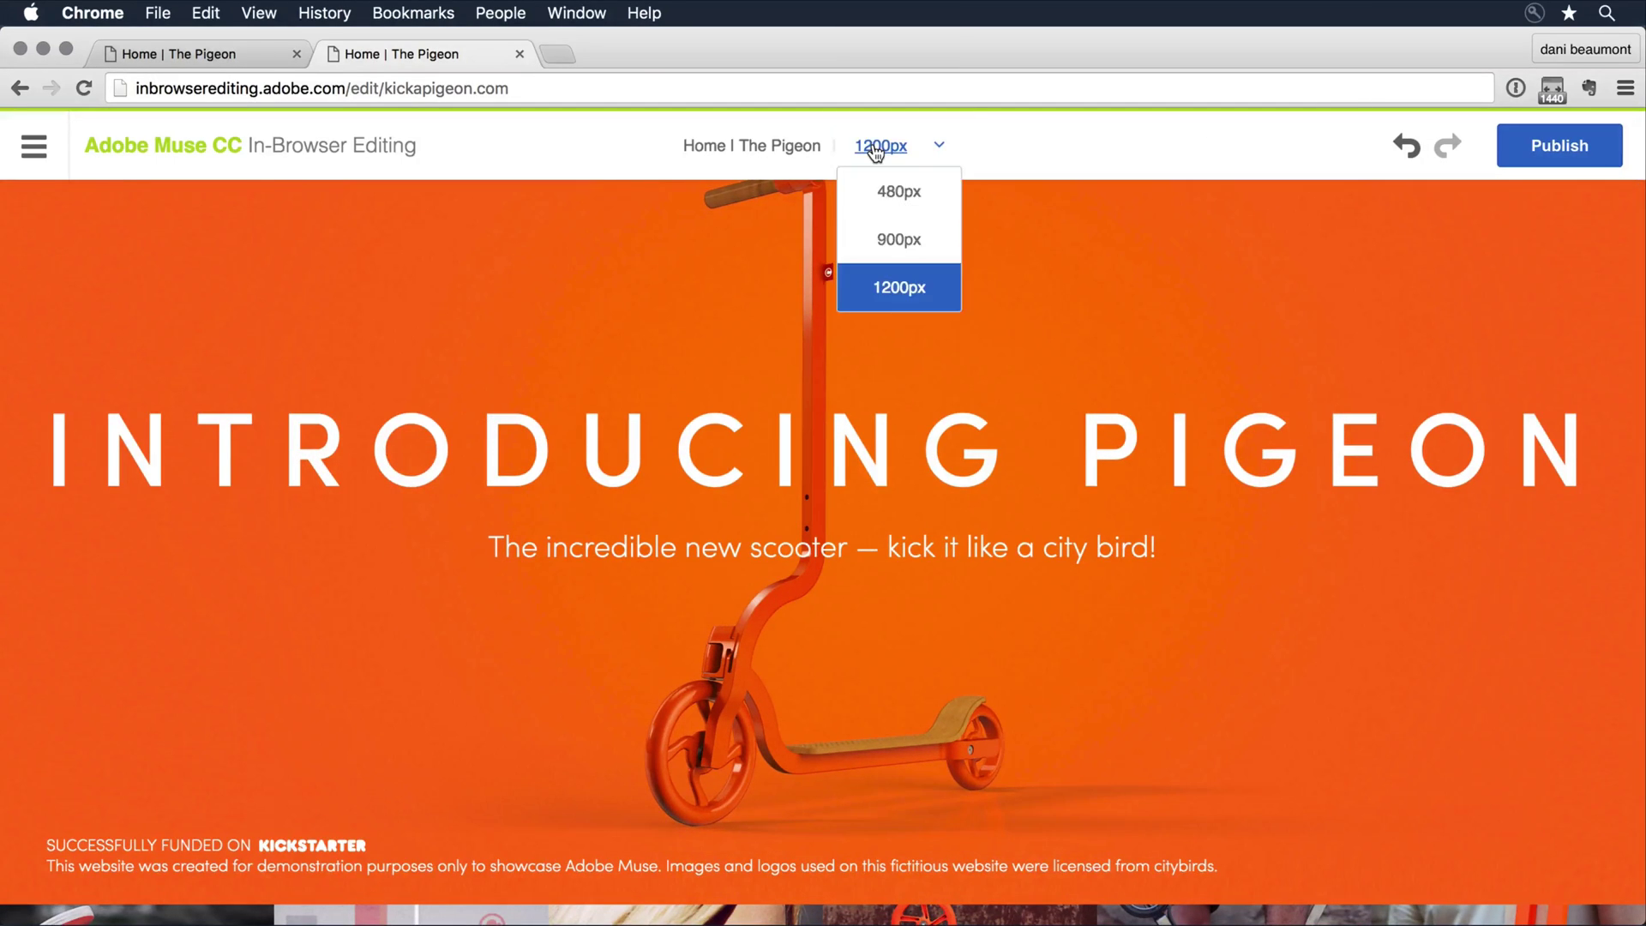
left_click(894, 244)
- Check the word 'incredible' in the tagline, then switch to the 480px layout
scroll(894, 247, "up", 10)
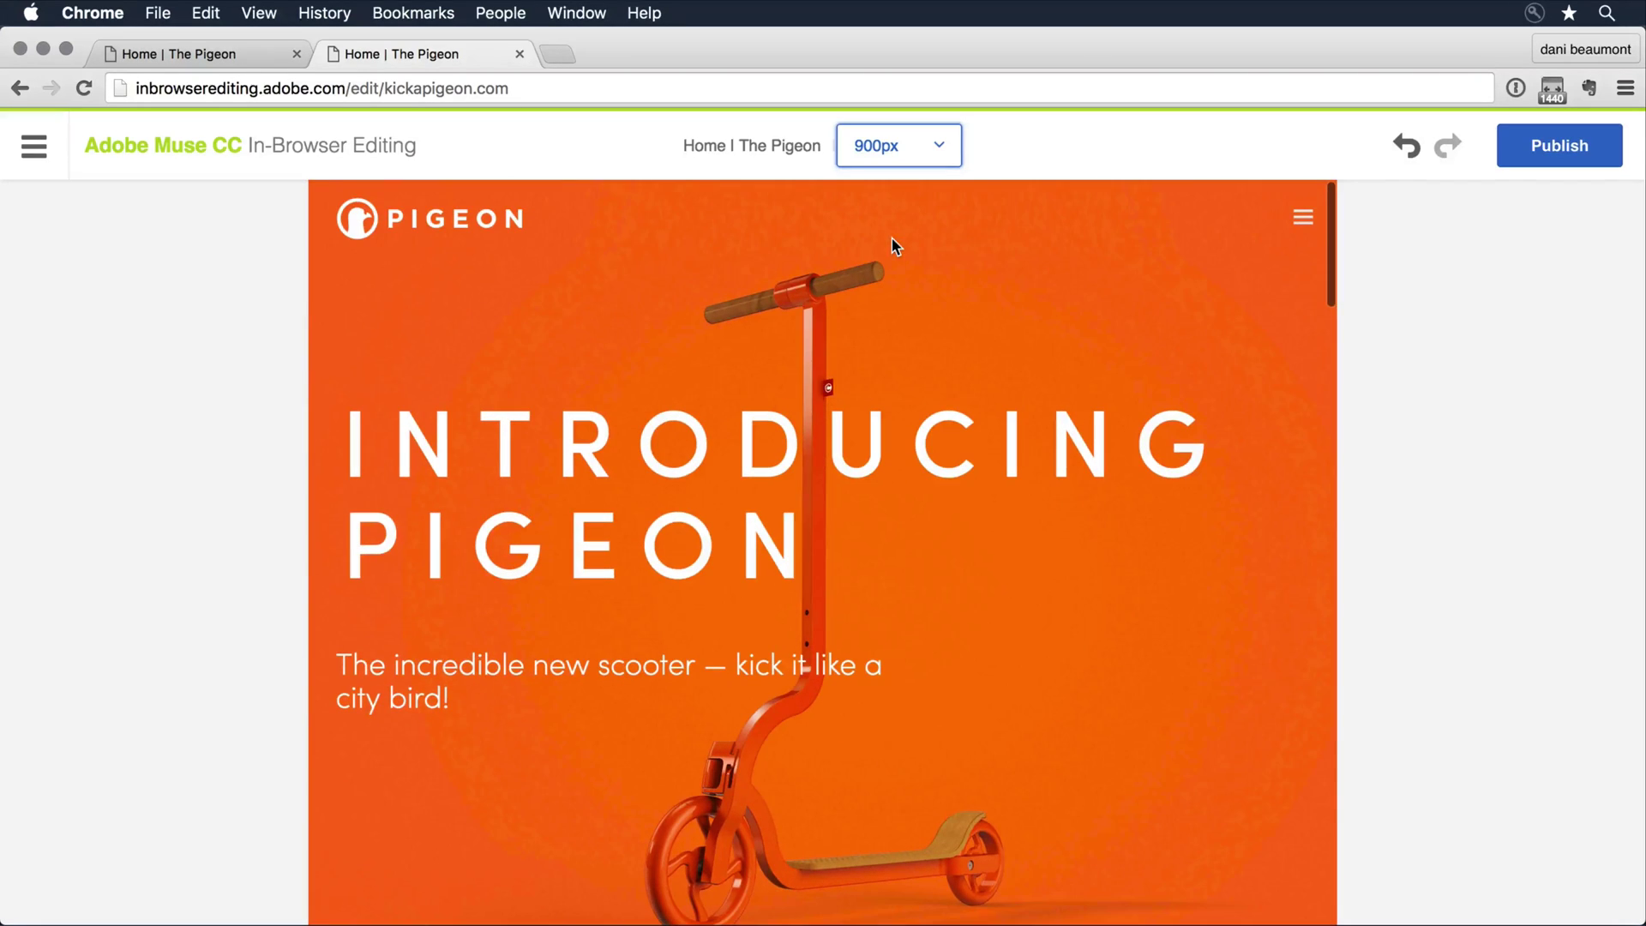
double_click(434, 670)
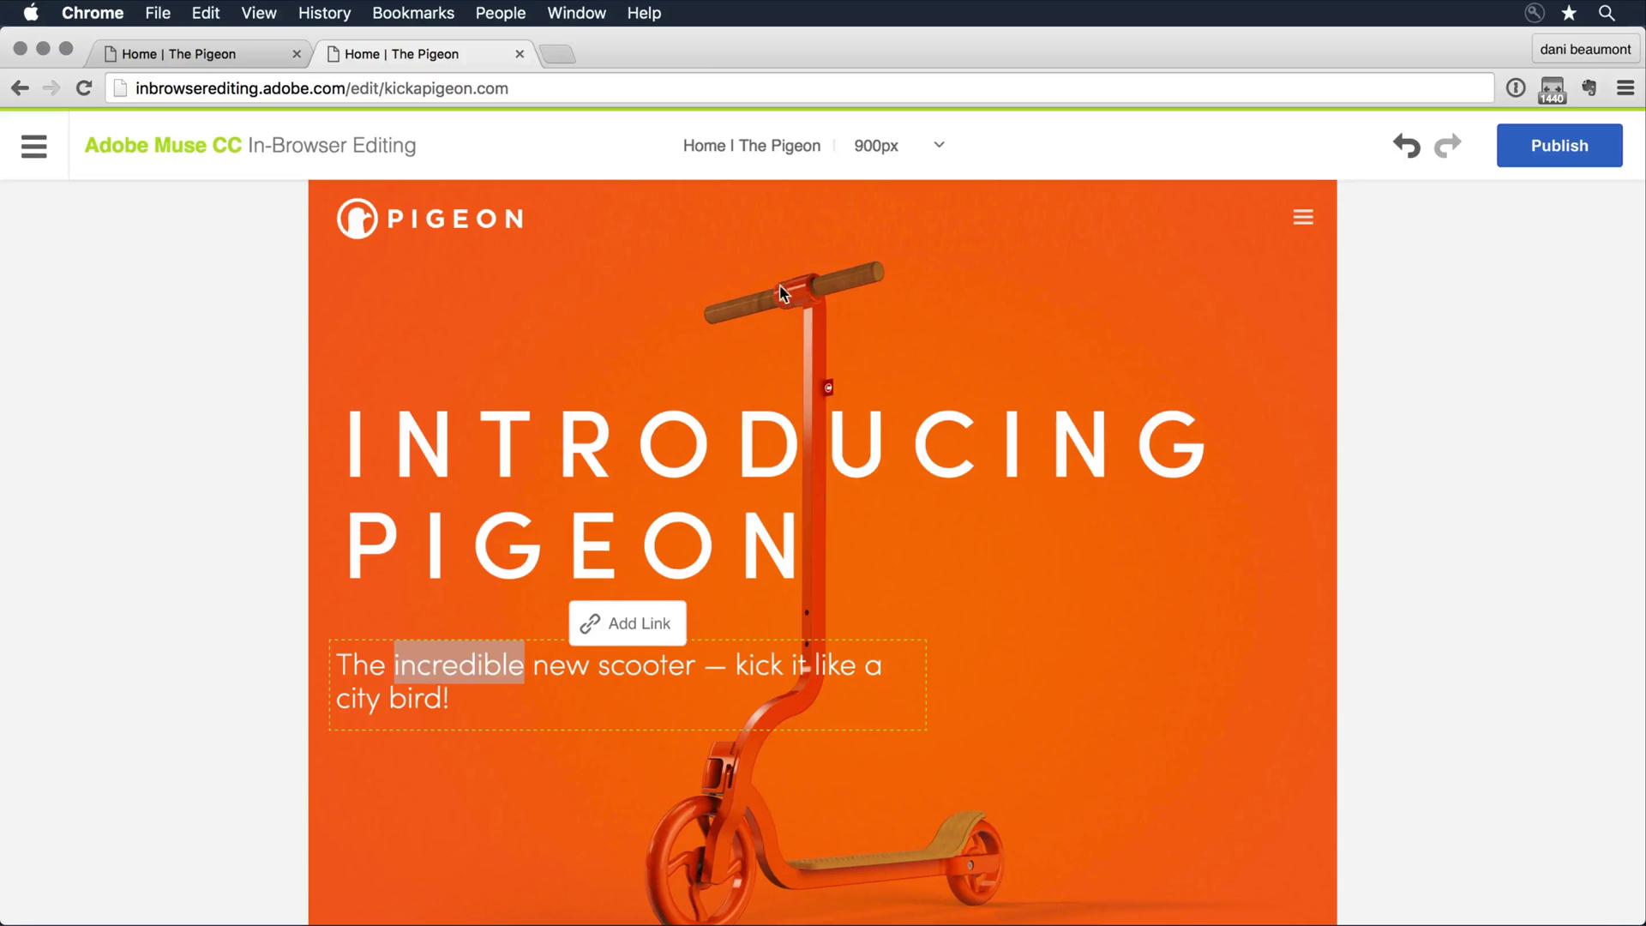
left_click(884, 154)
left_click(902, 196)
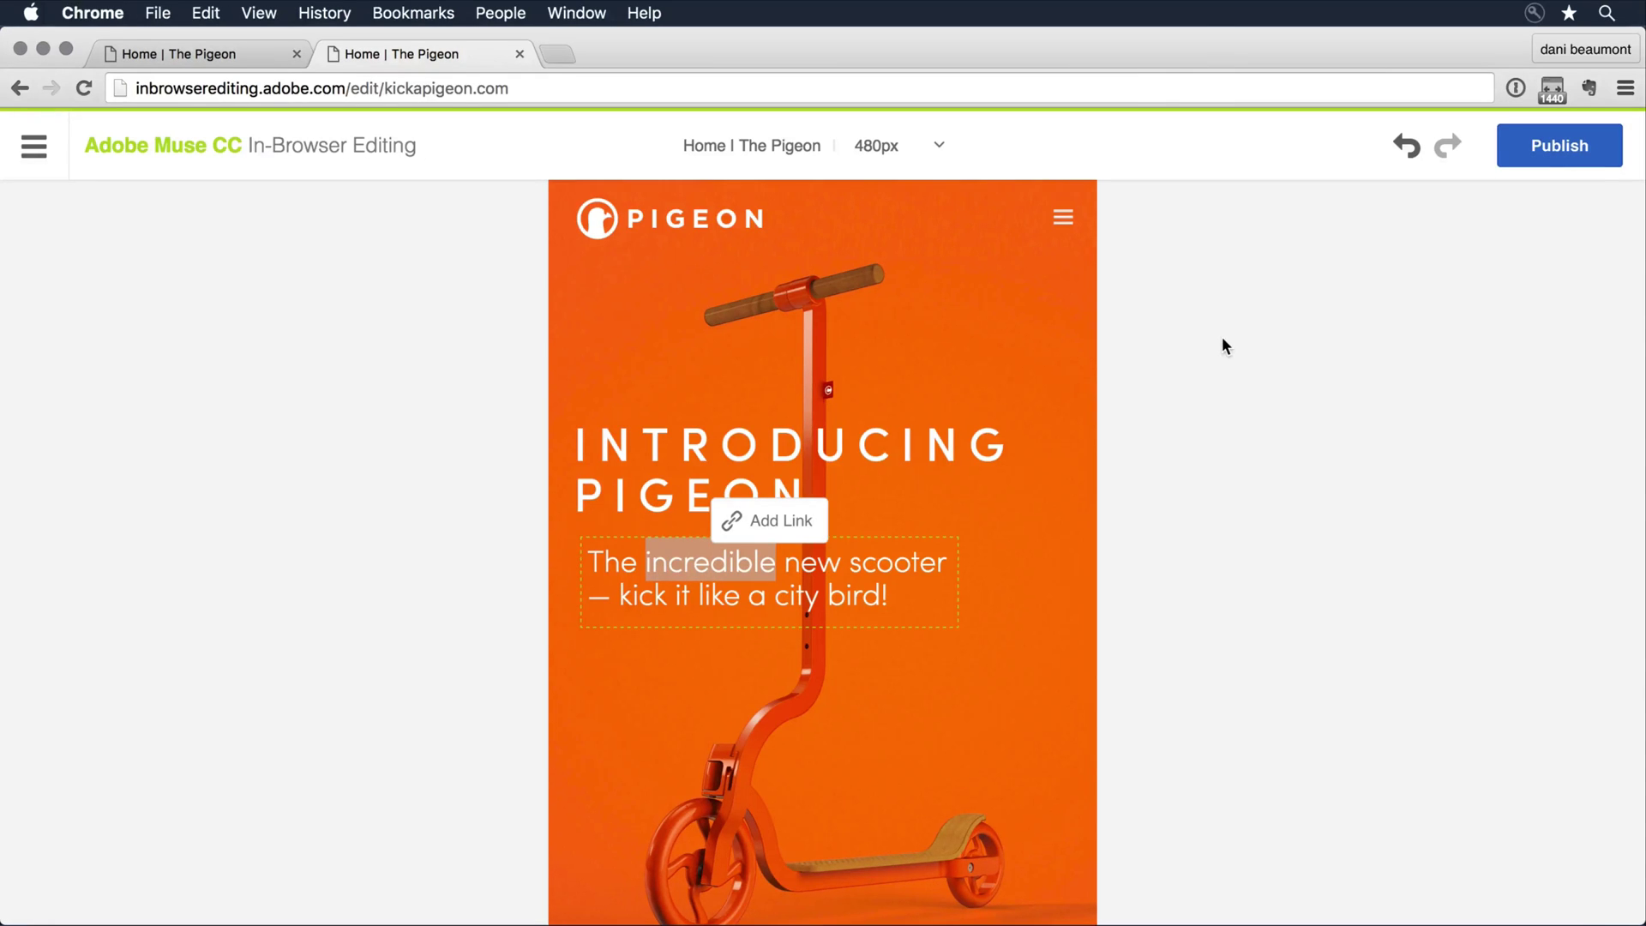
- Follow the ABOUT link from the mobile menu and publish the pending home page changes
left_click(1064, 218)
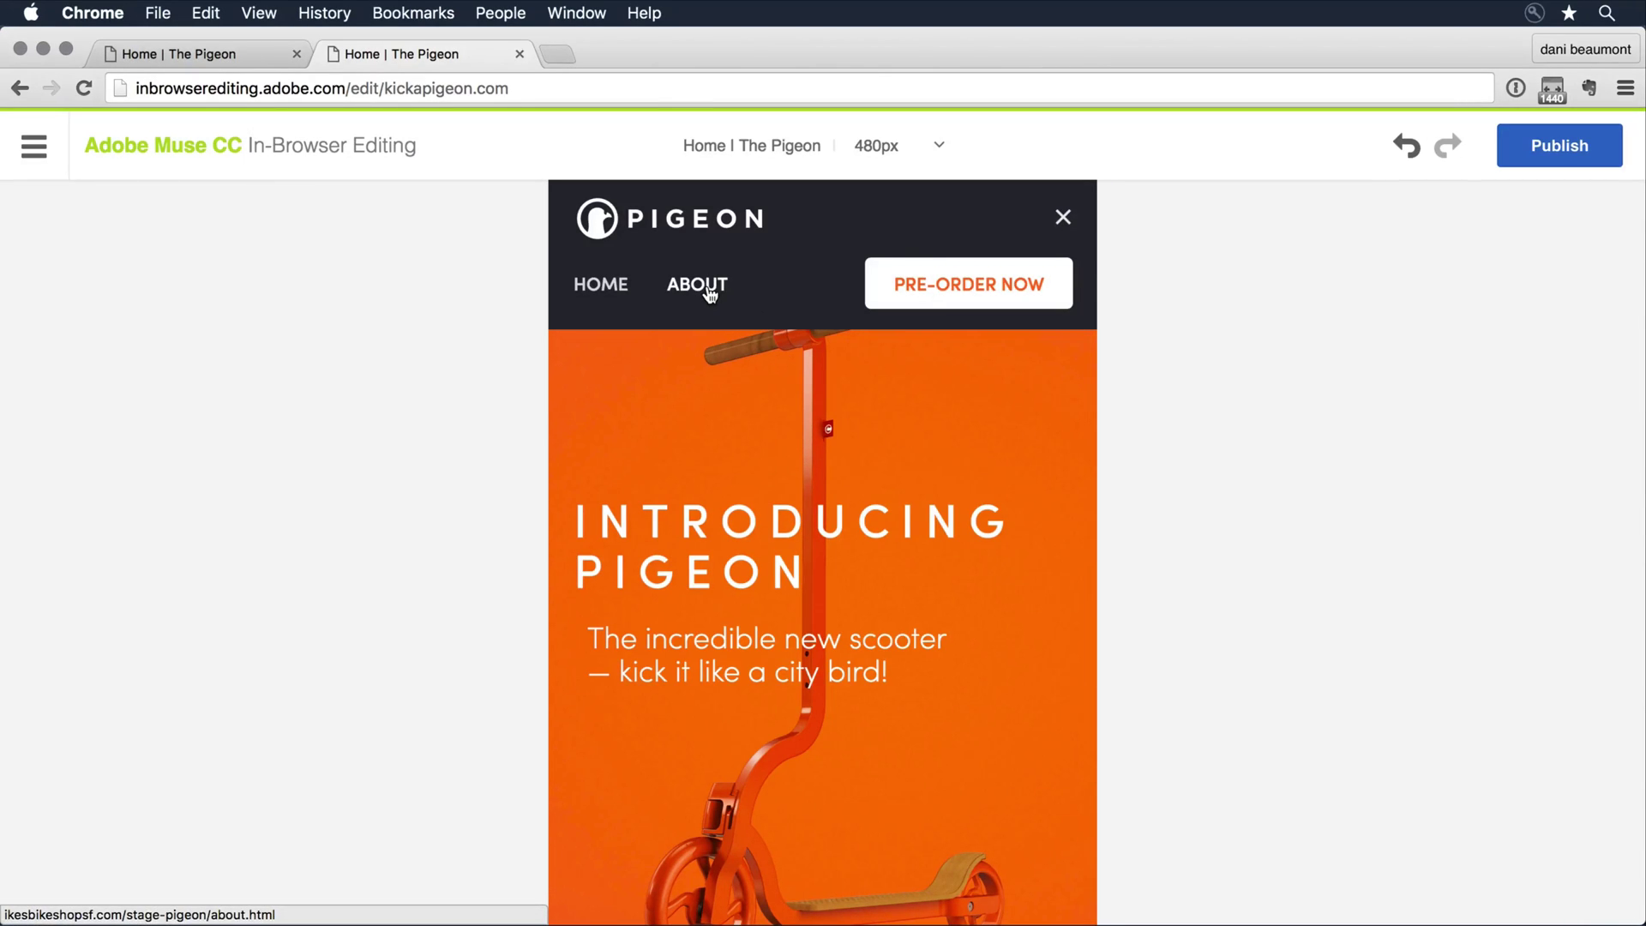
left_click(708, 289)
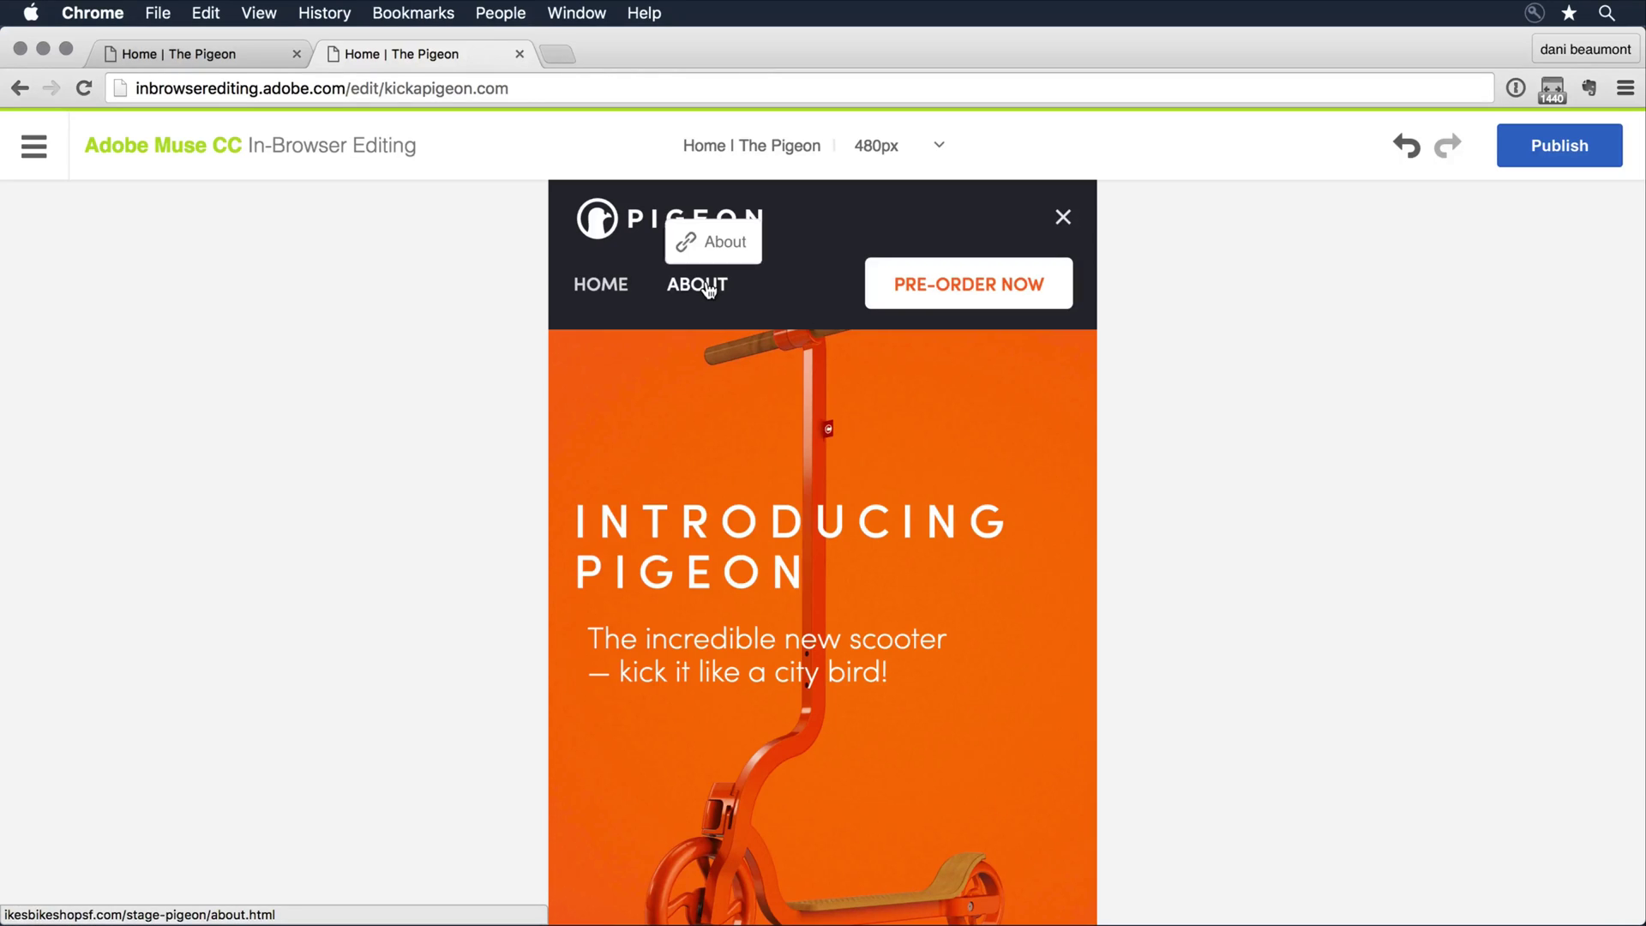
left_click(724, 243)
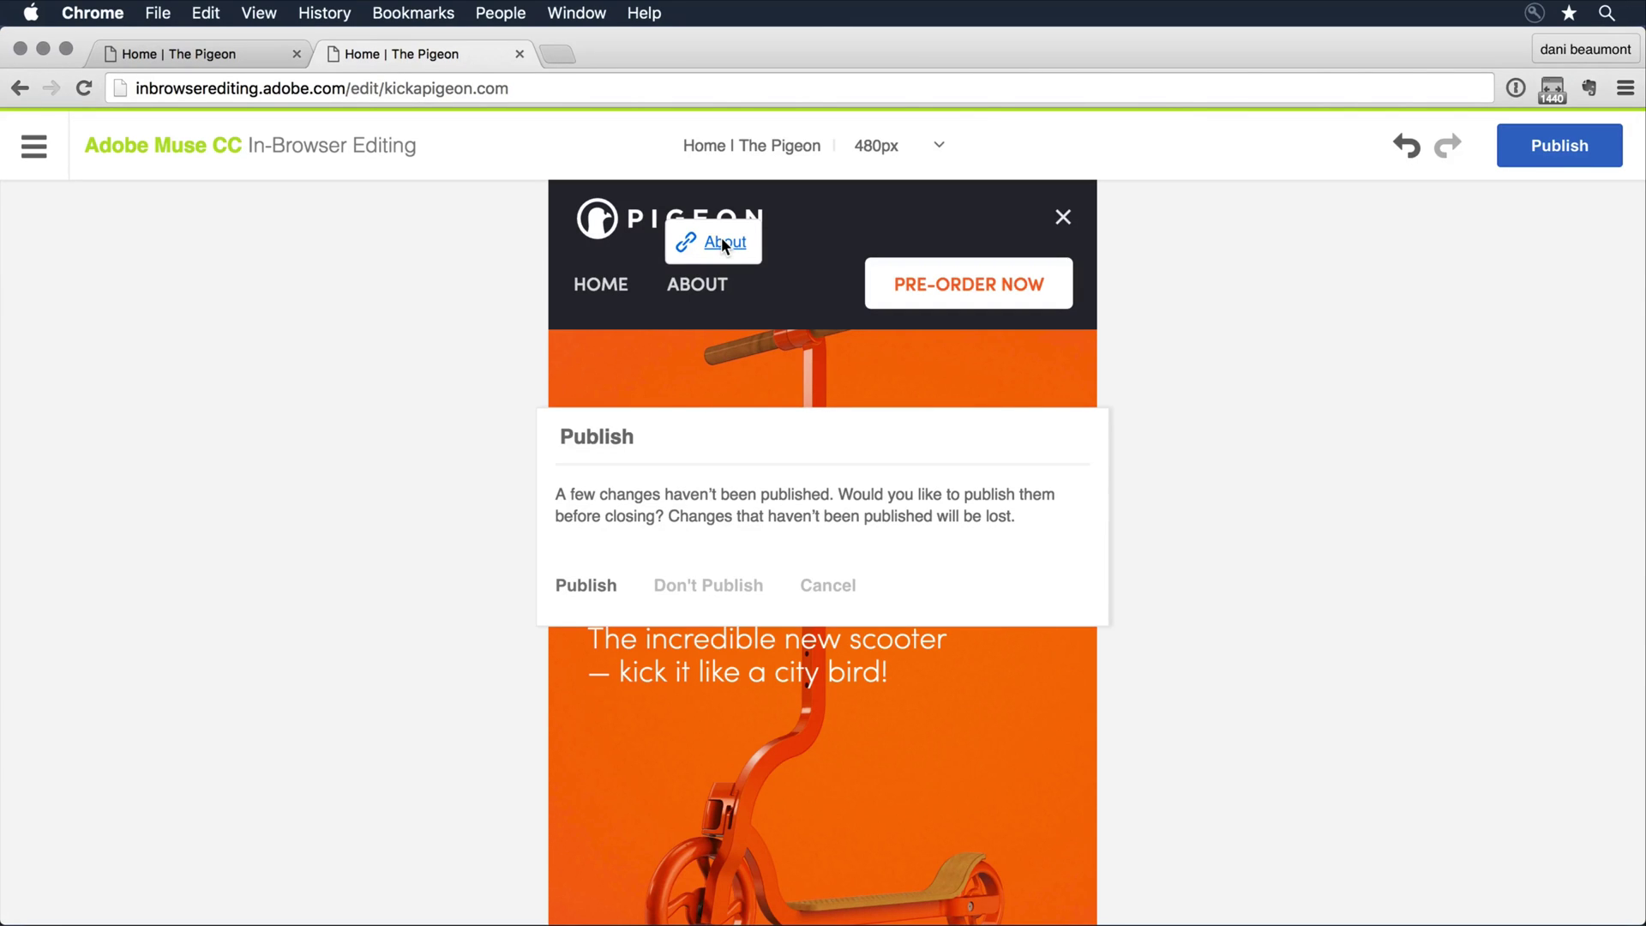
left_click(586, 586)
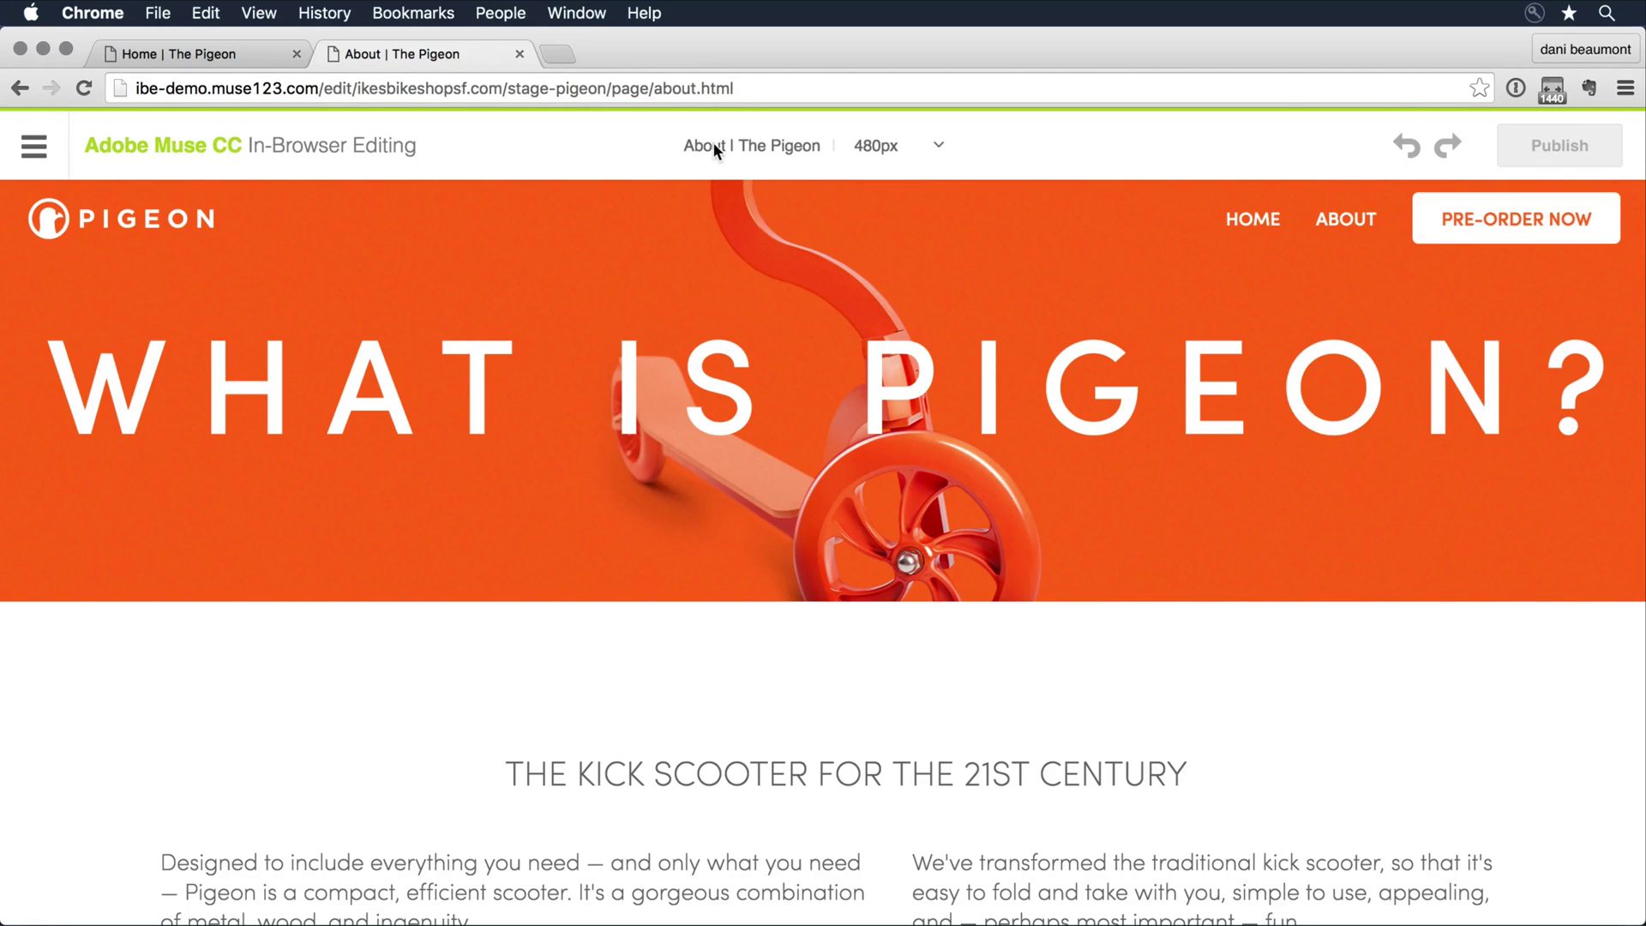
- Scroll down the About page past the scooter photos to the feature sections
scroll(839, 376, "down", 10)
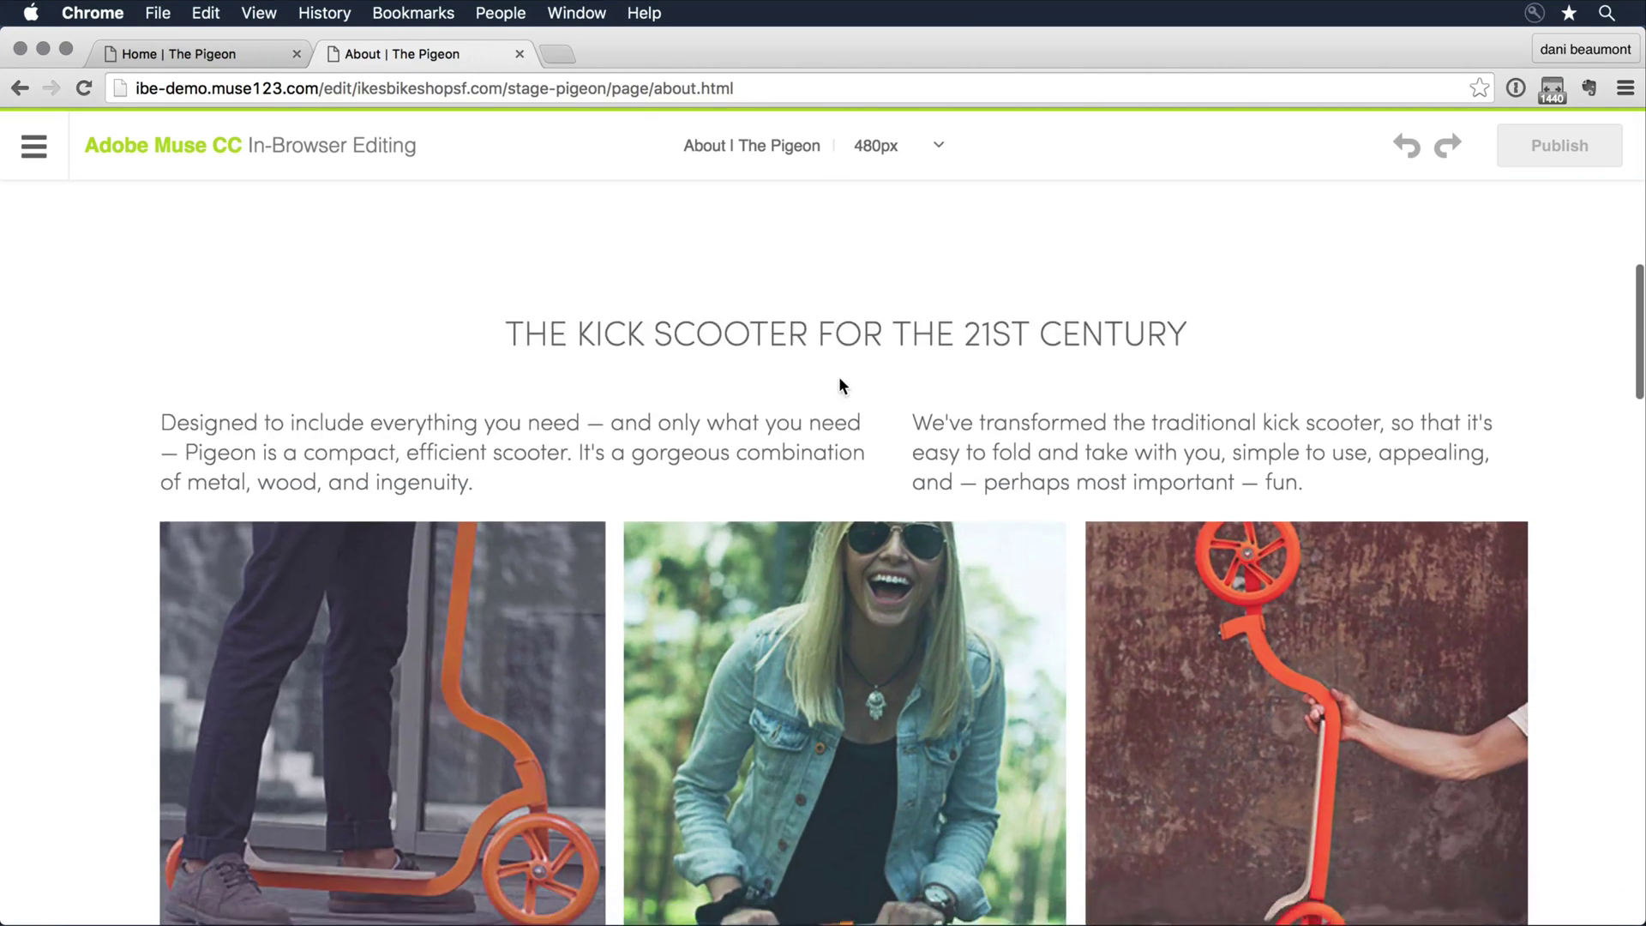
scroll(841, 378, "down", 2)
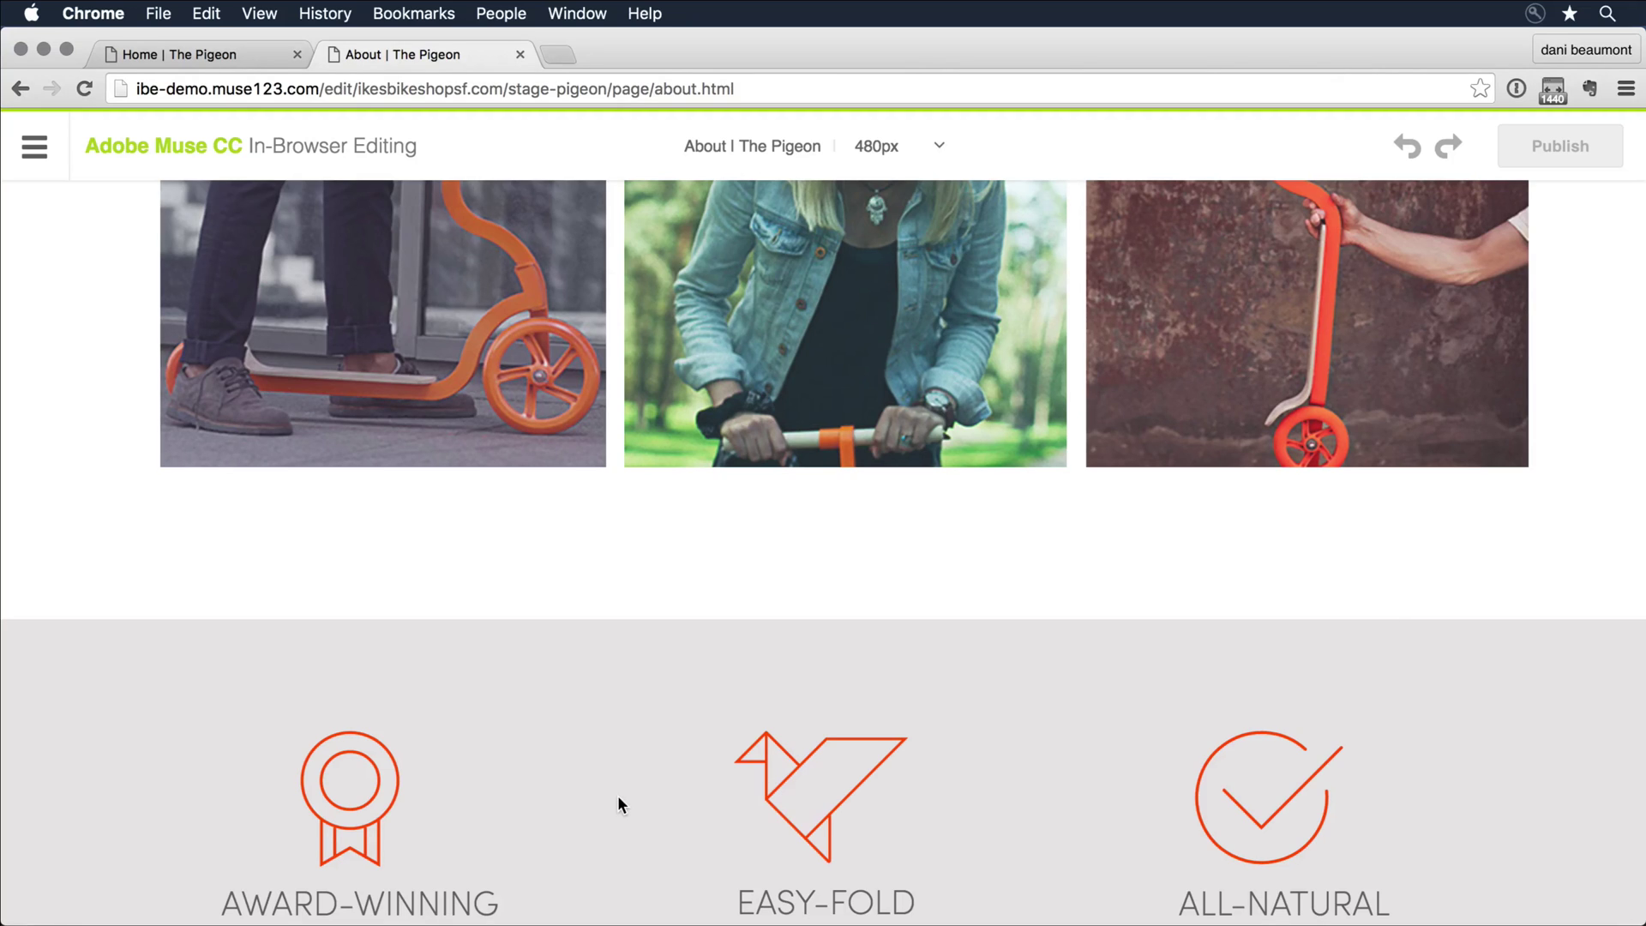
- In Muse CC, run File > Sync with Web Version to review the tagline edit
key("super+Tab")
key("super+Tab")
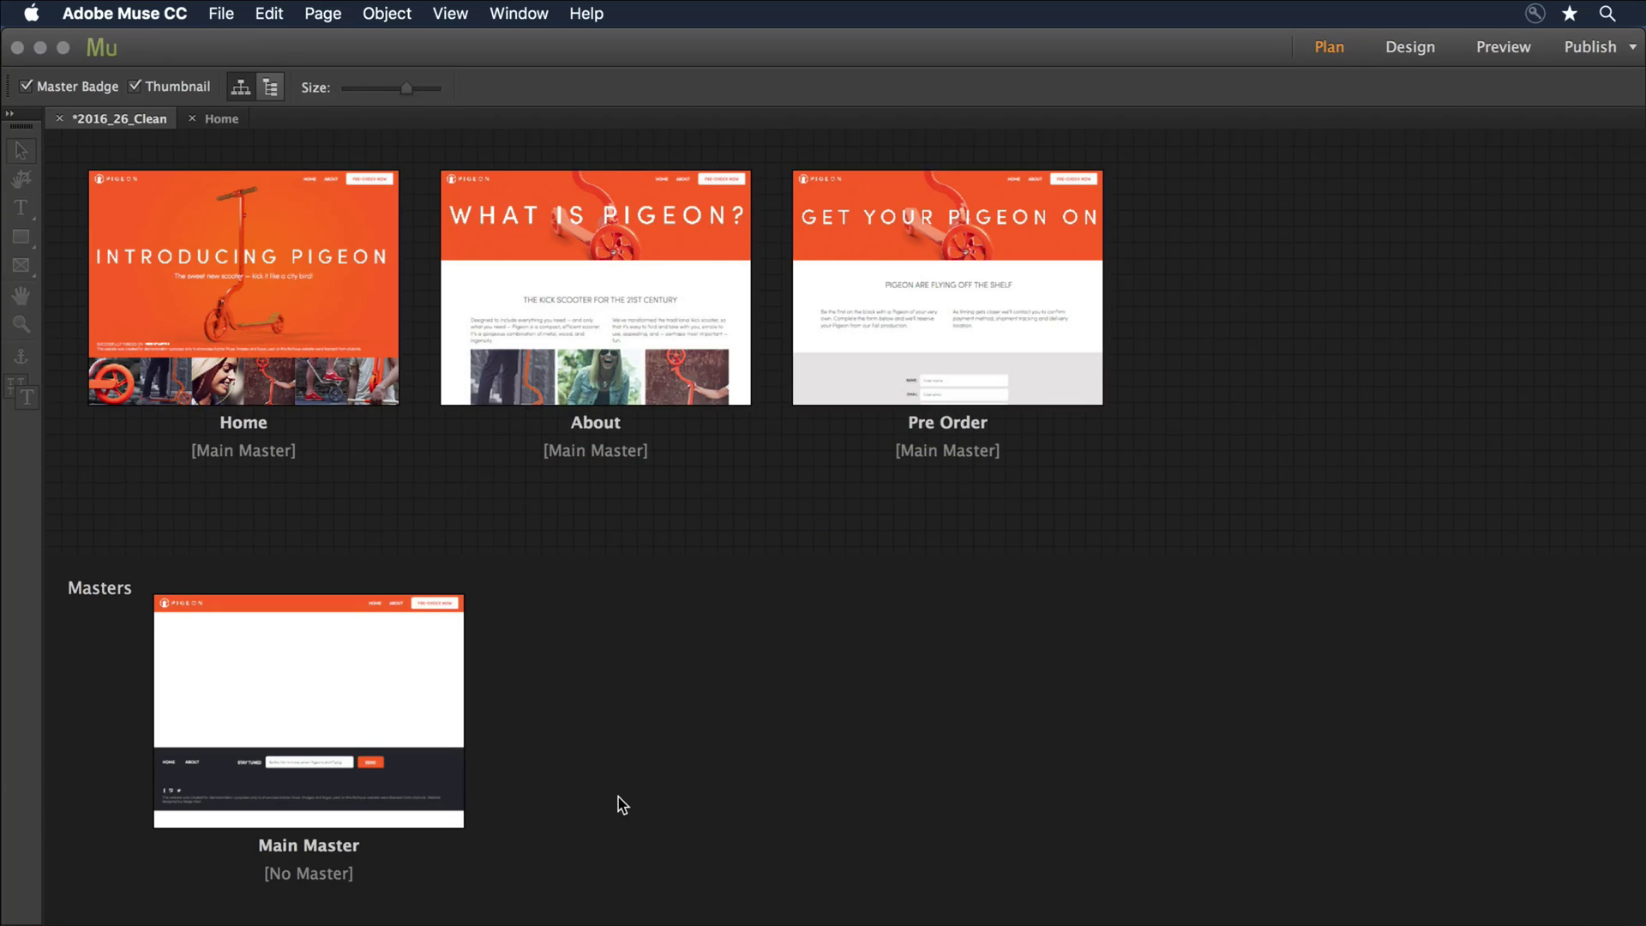
left_click(219, 14)
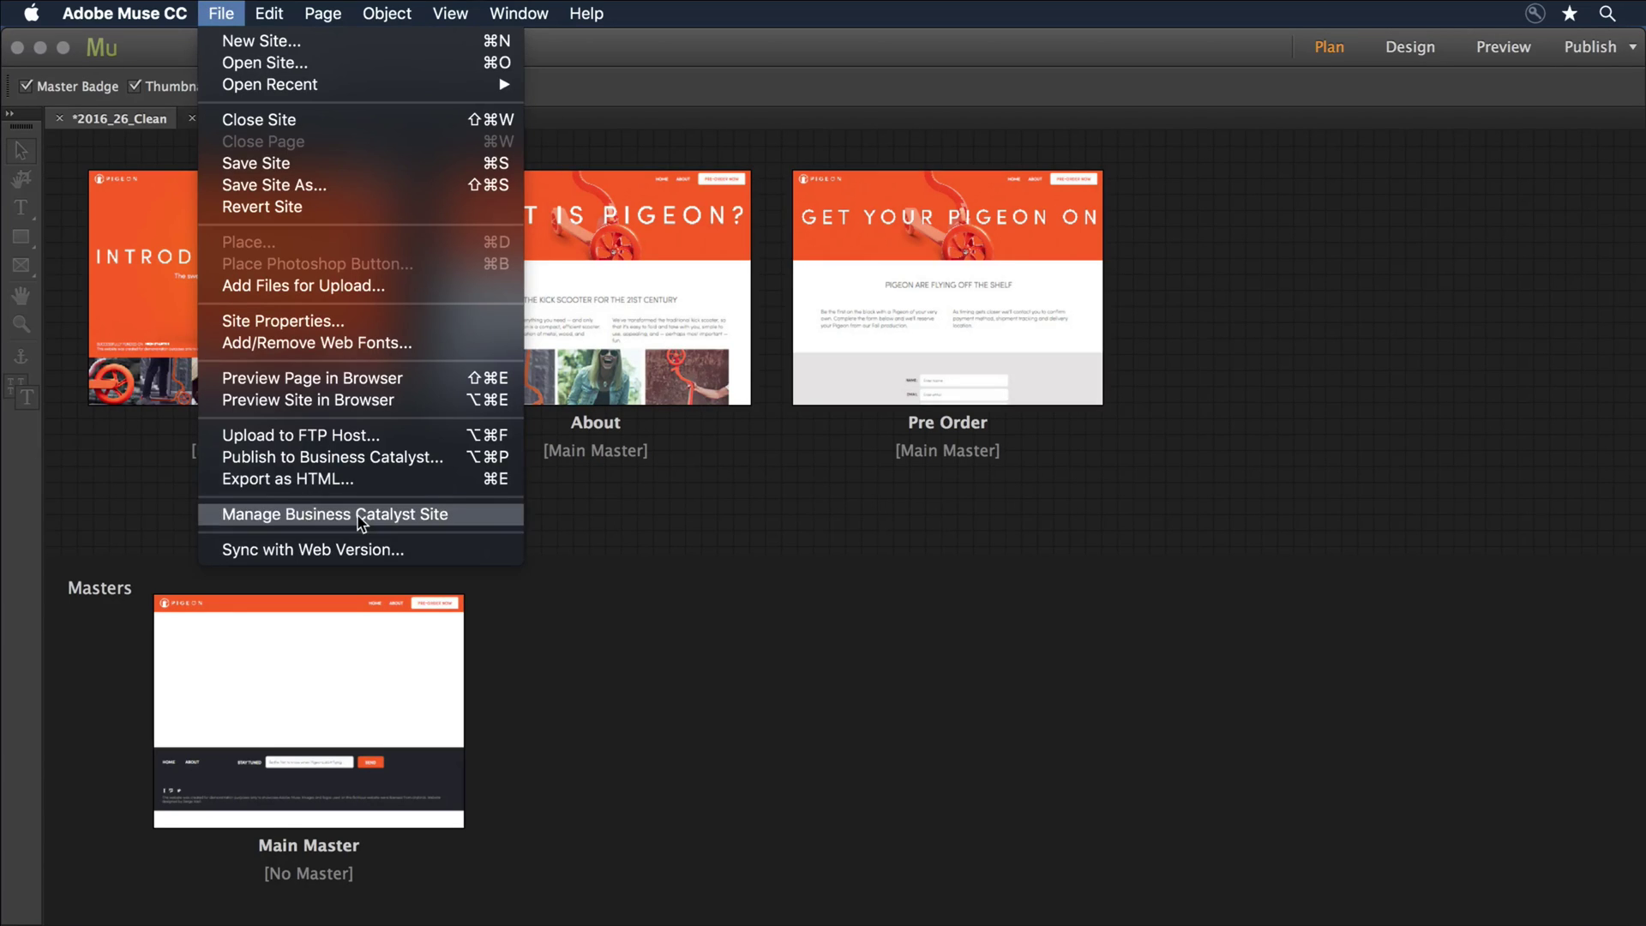
left_click(357, 552)
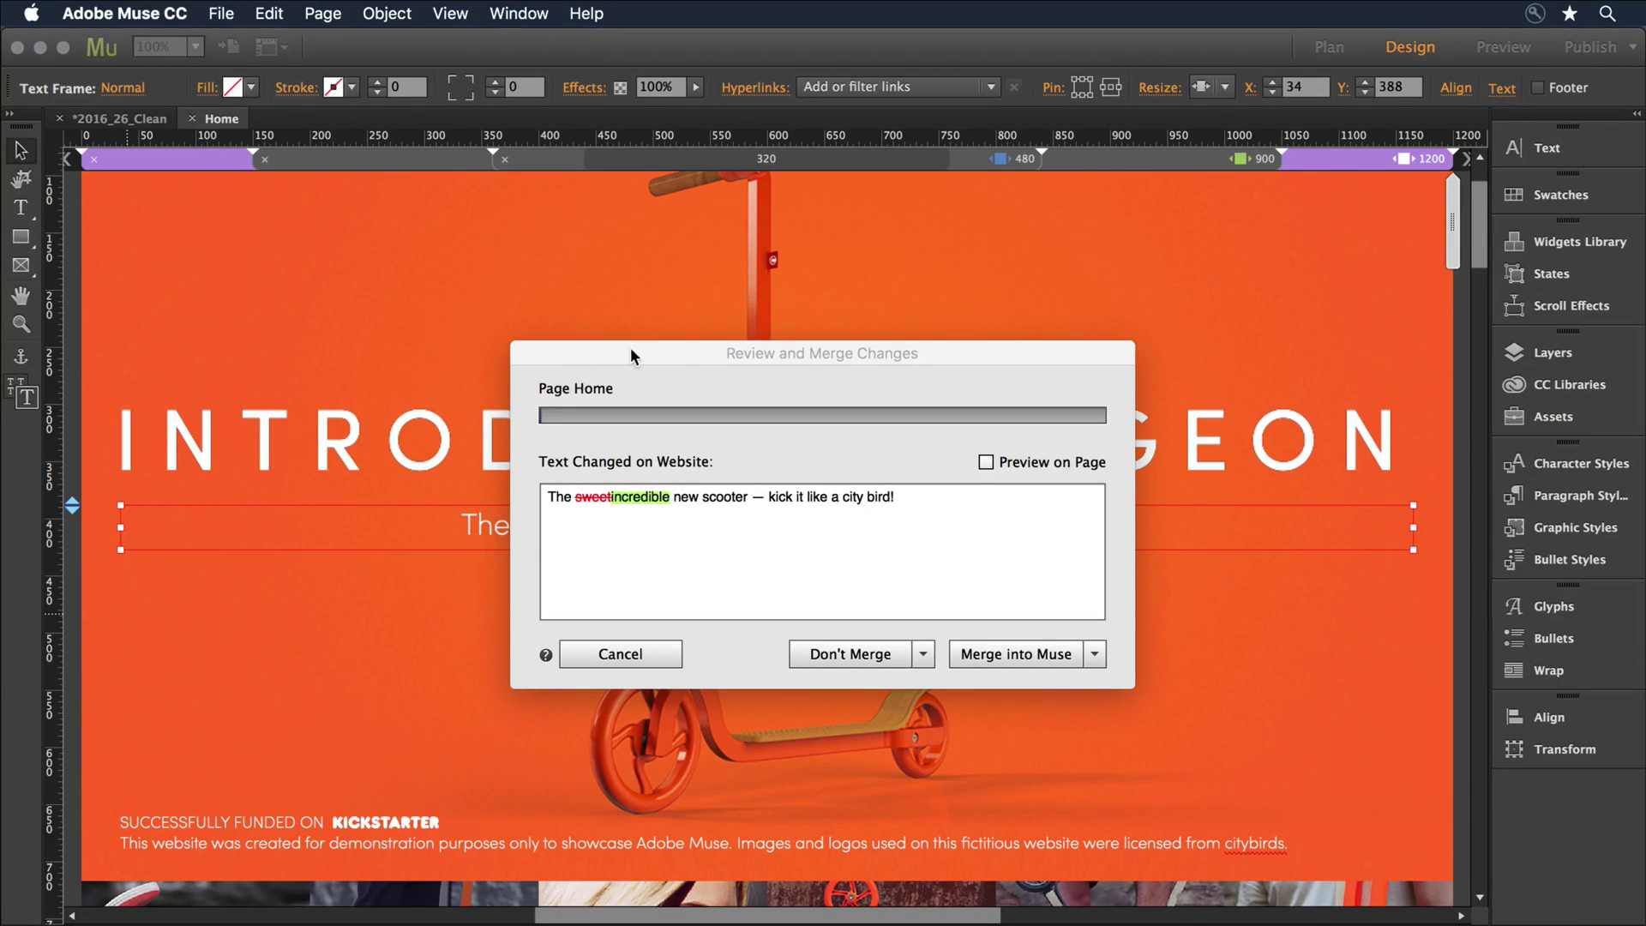
- Compare the 'incredible' tagline with the original 'sweet' wording on the page, then merge it into Muse
left_click_drag(630, 347, 1152, 151)
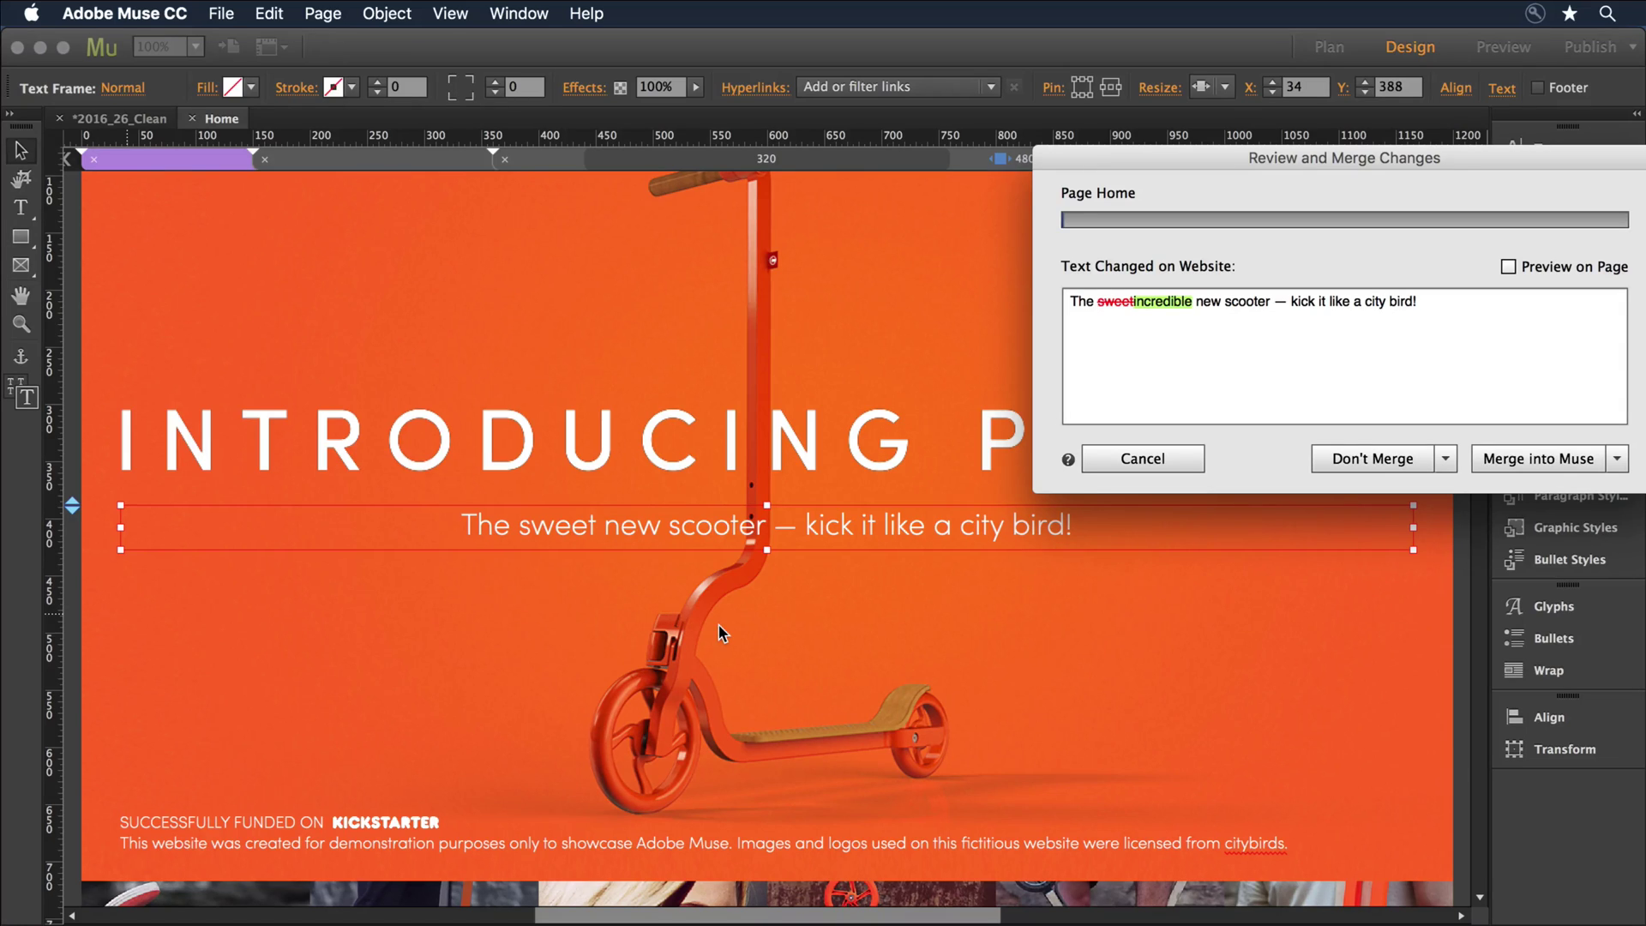
left_click(1506, 269)
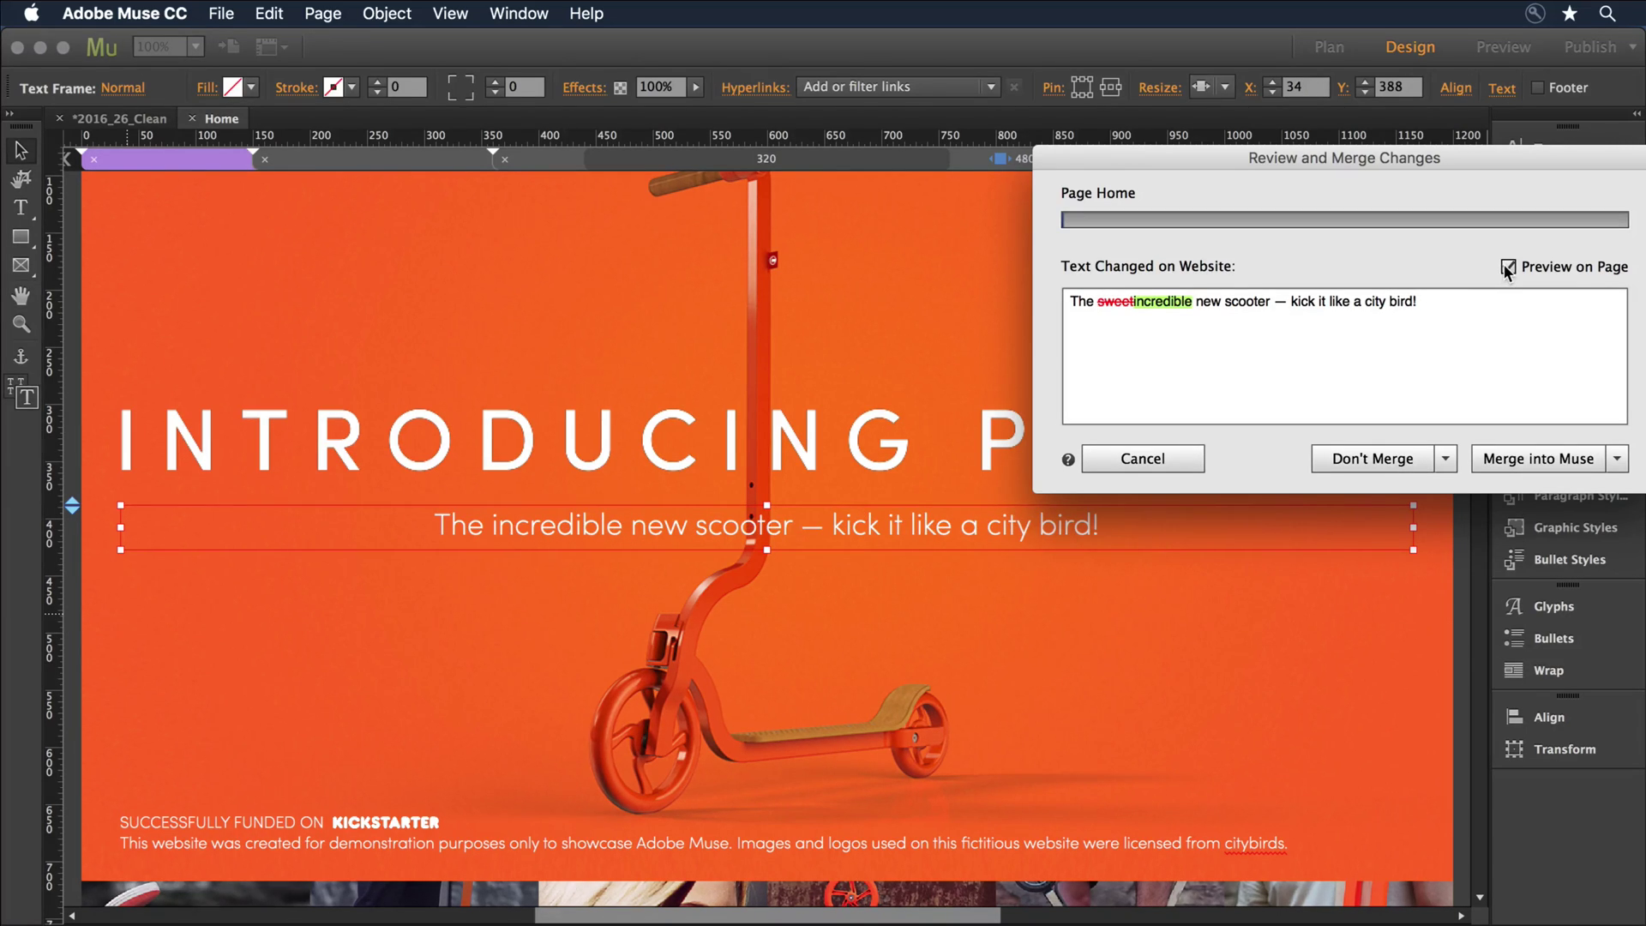
left_click(1506, 270)
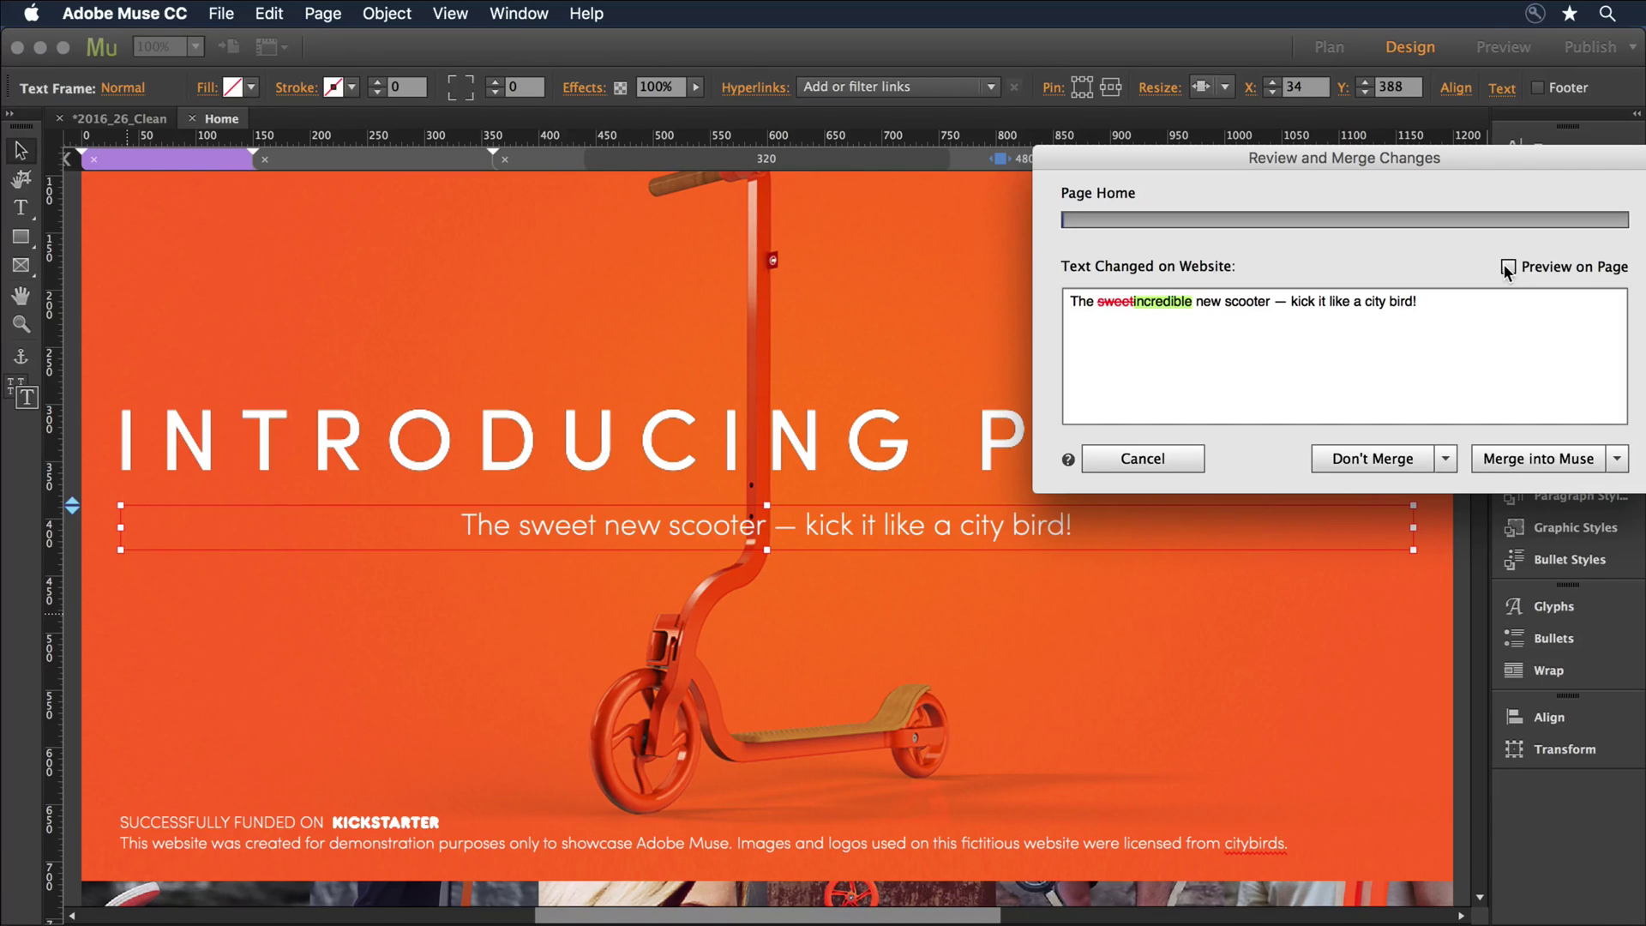
left_click(1507, 270)
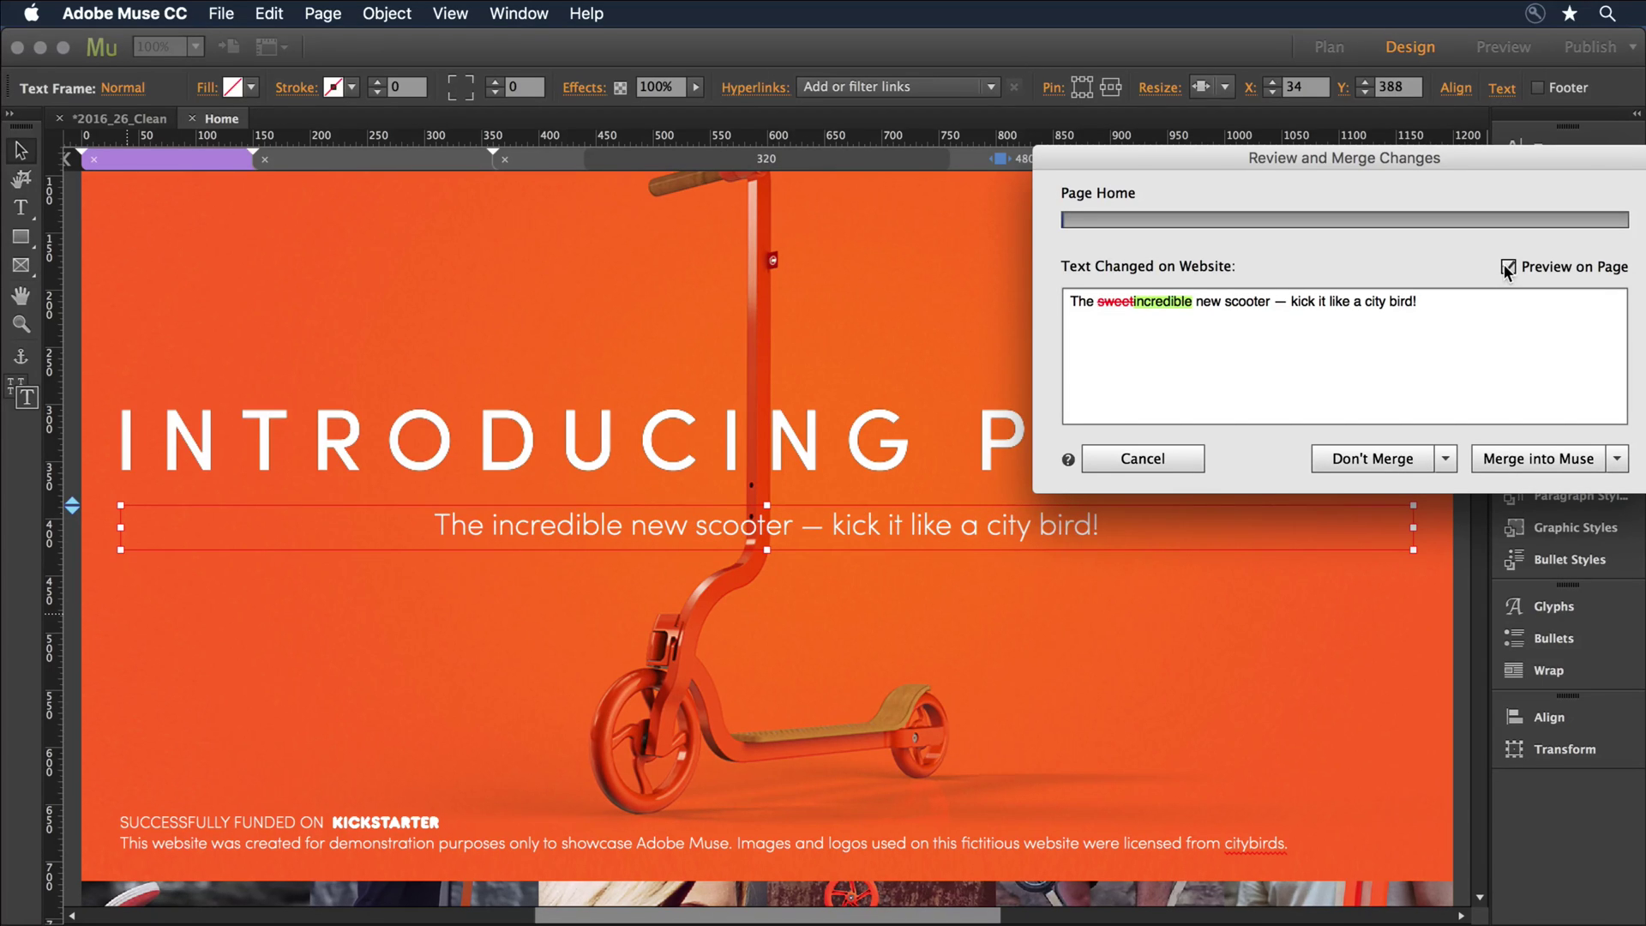
left_click(1535, 459)
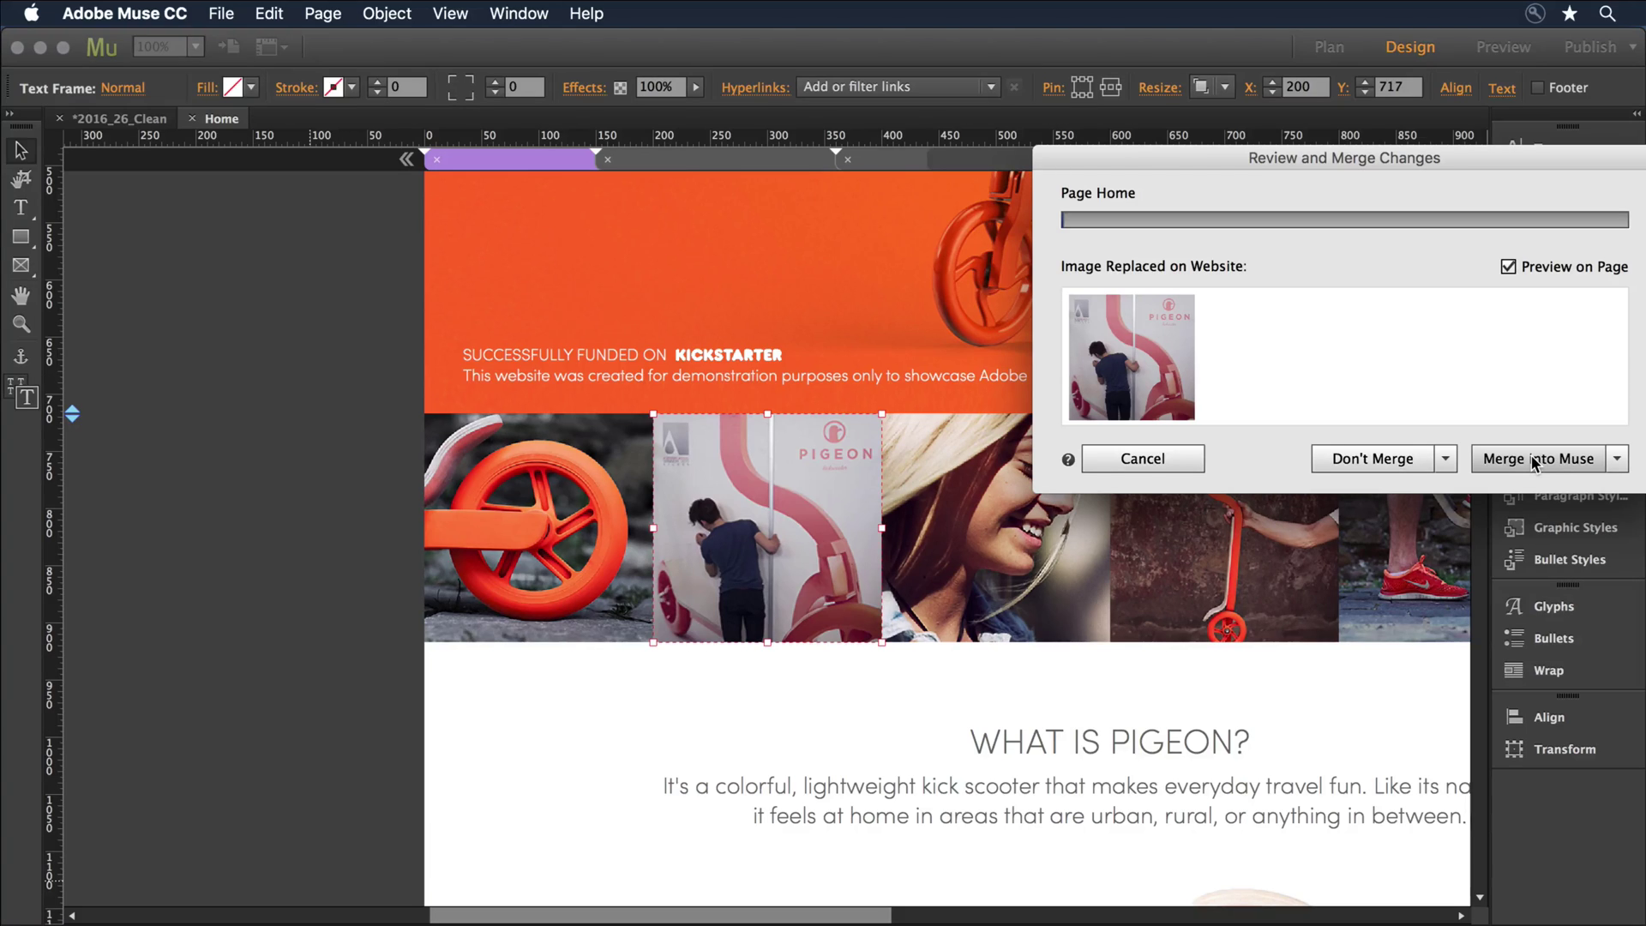
left_click(1508, 267)
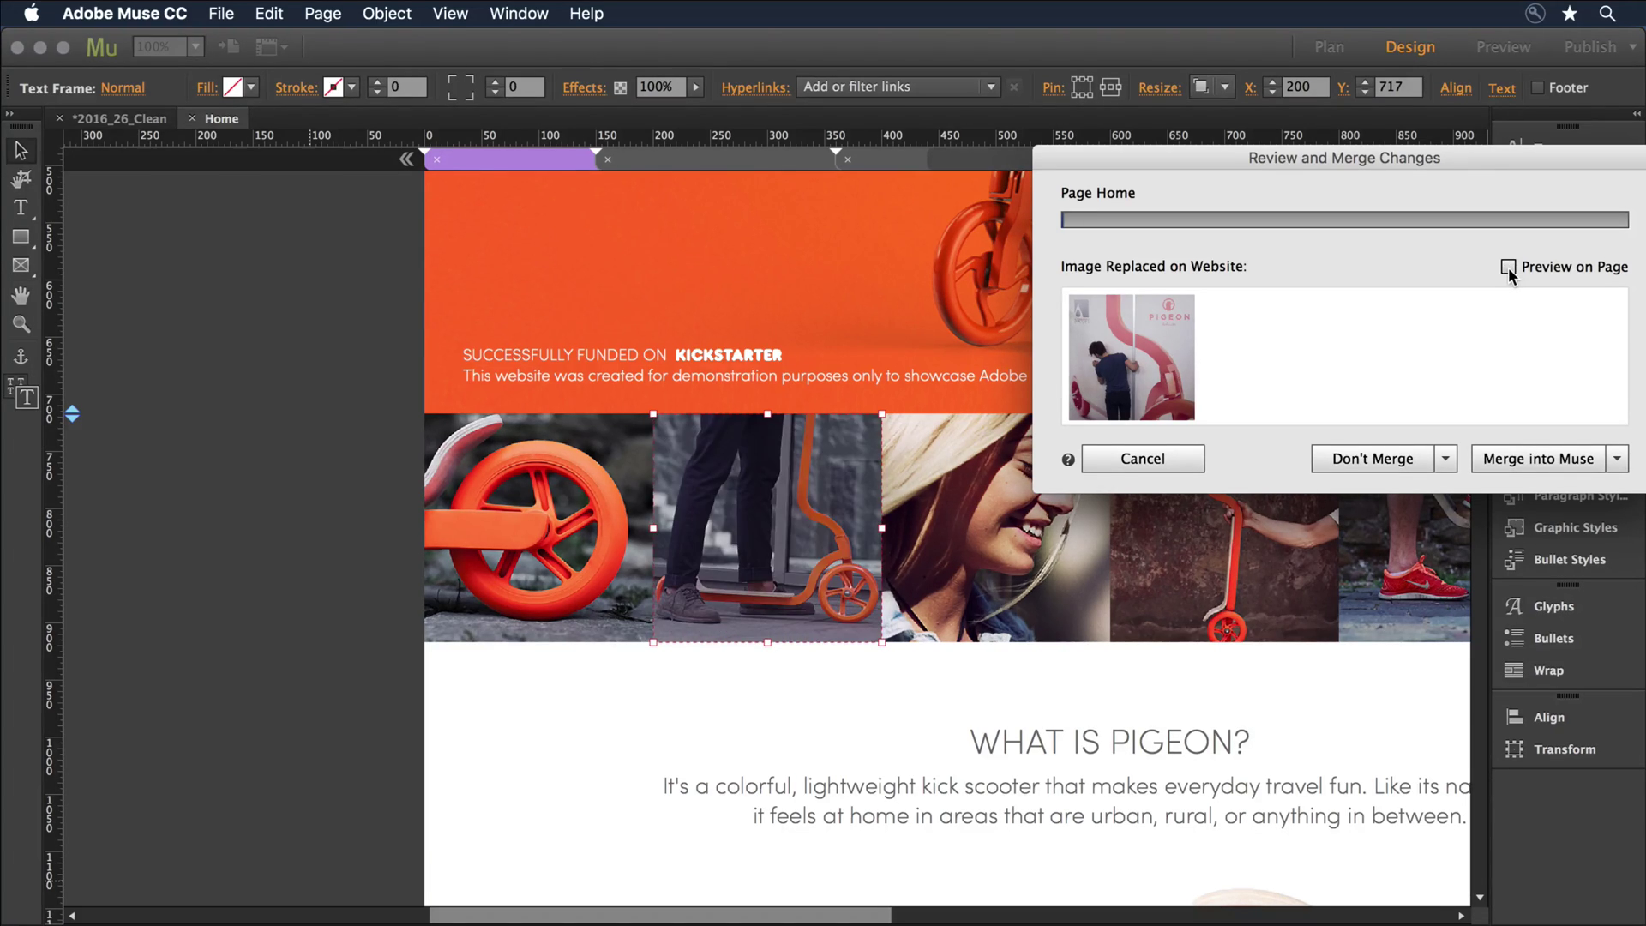
left_click(1508, 266)
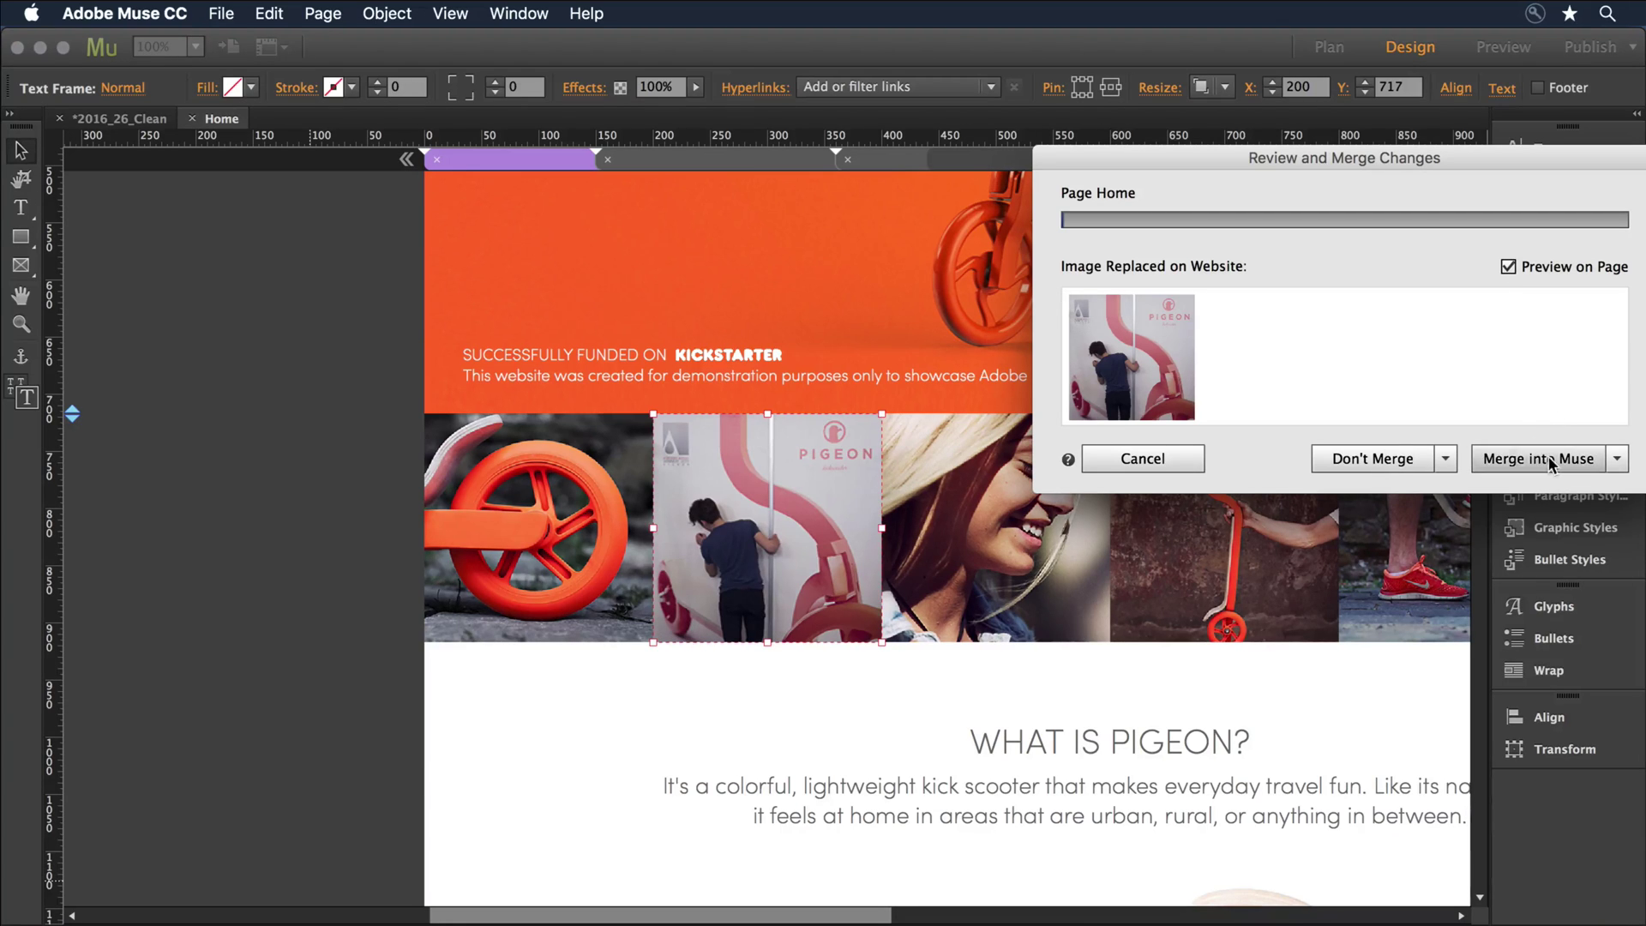